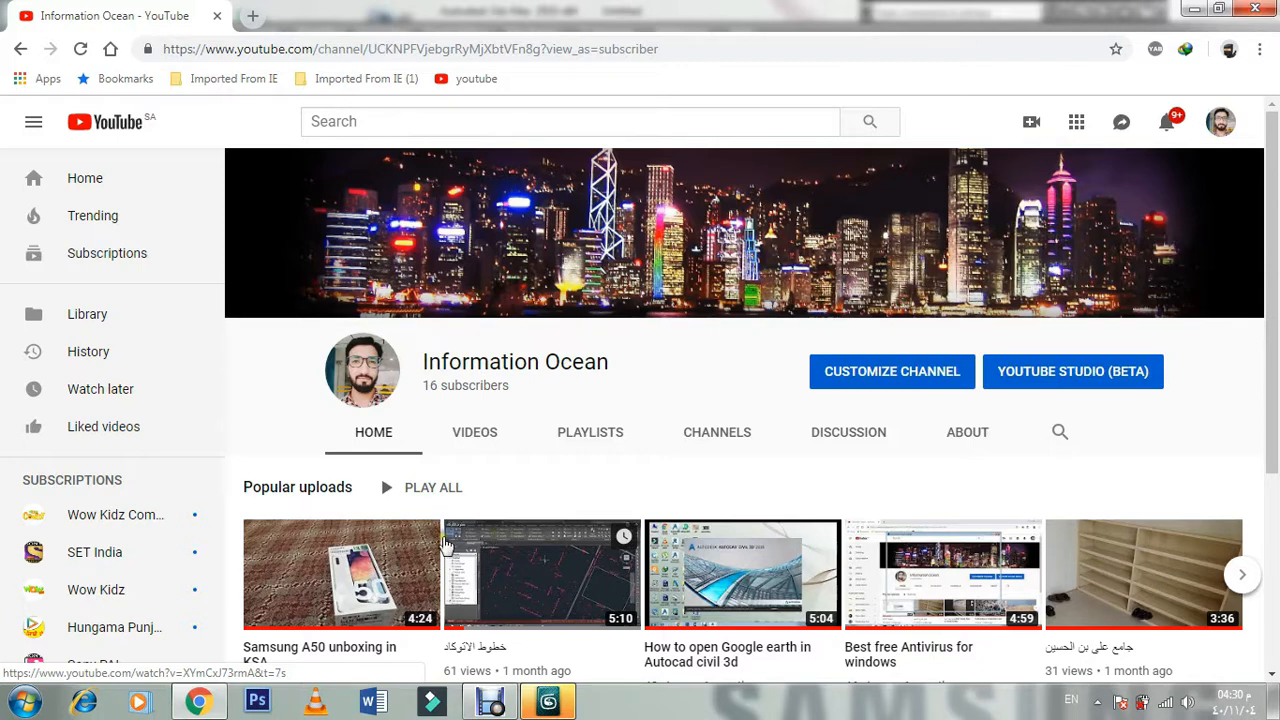
Step: Switch to 3ds Max and create a flat box in the Top view, about 1.34 m long, 2.15 m wide and 0.07 m high
click(549, 702)
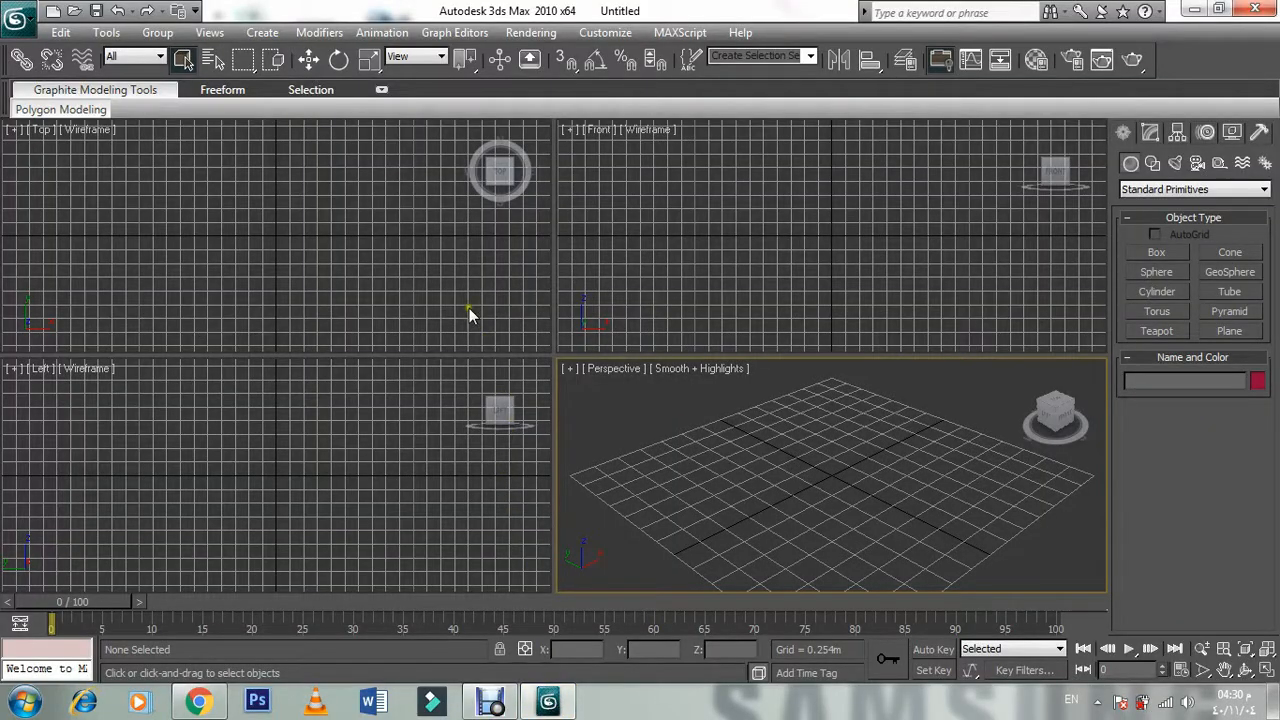
click(1143, 257)
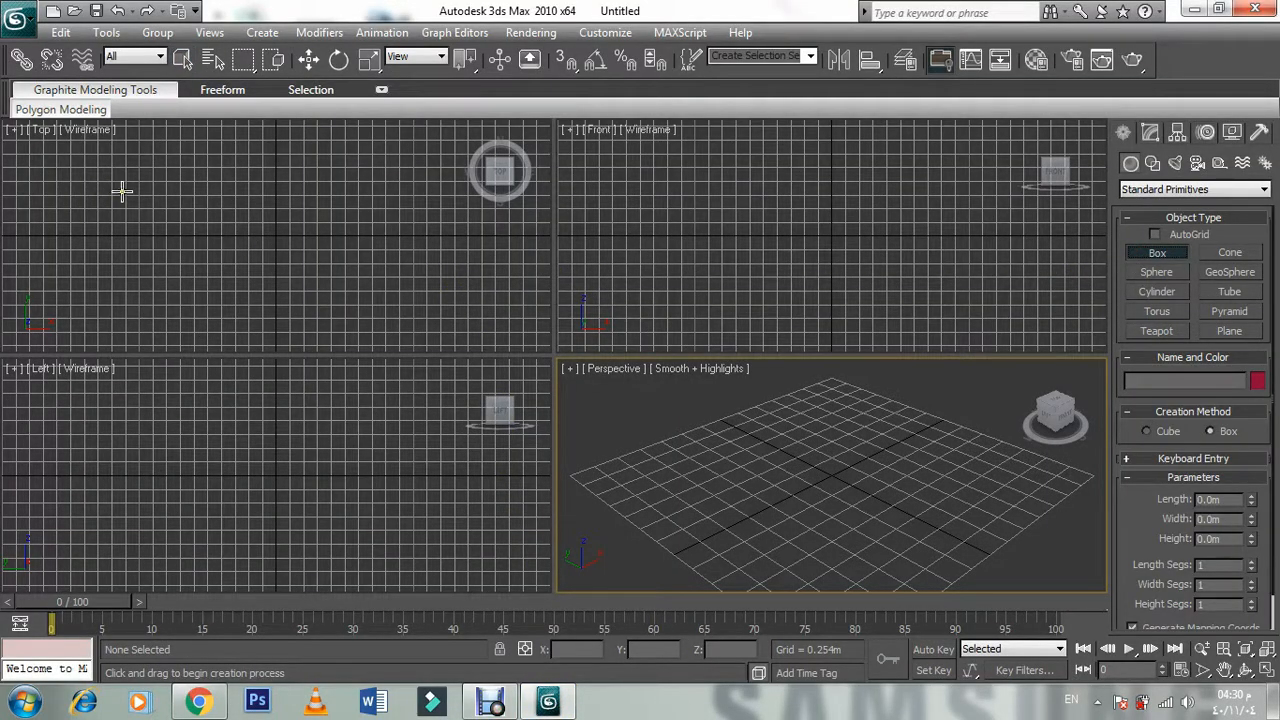
drag(153, 181, 267, 253)
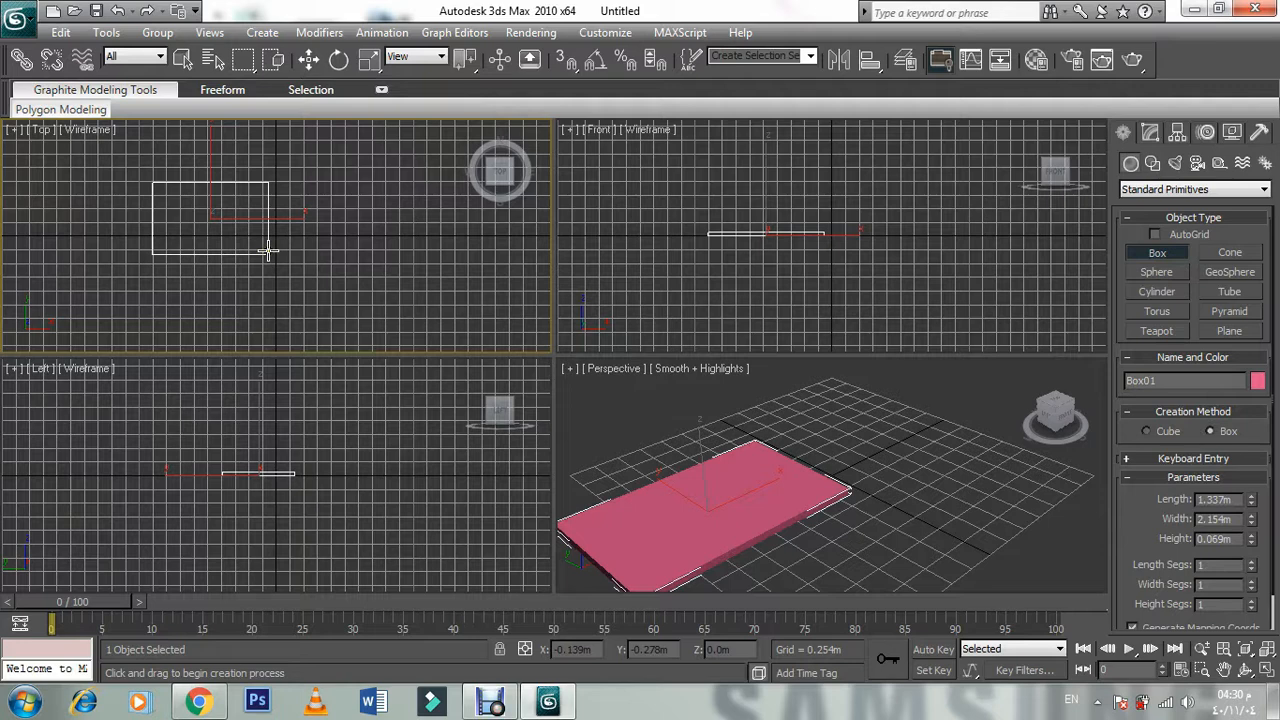
click(268, 253)
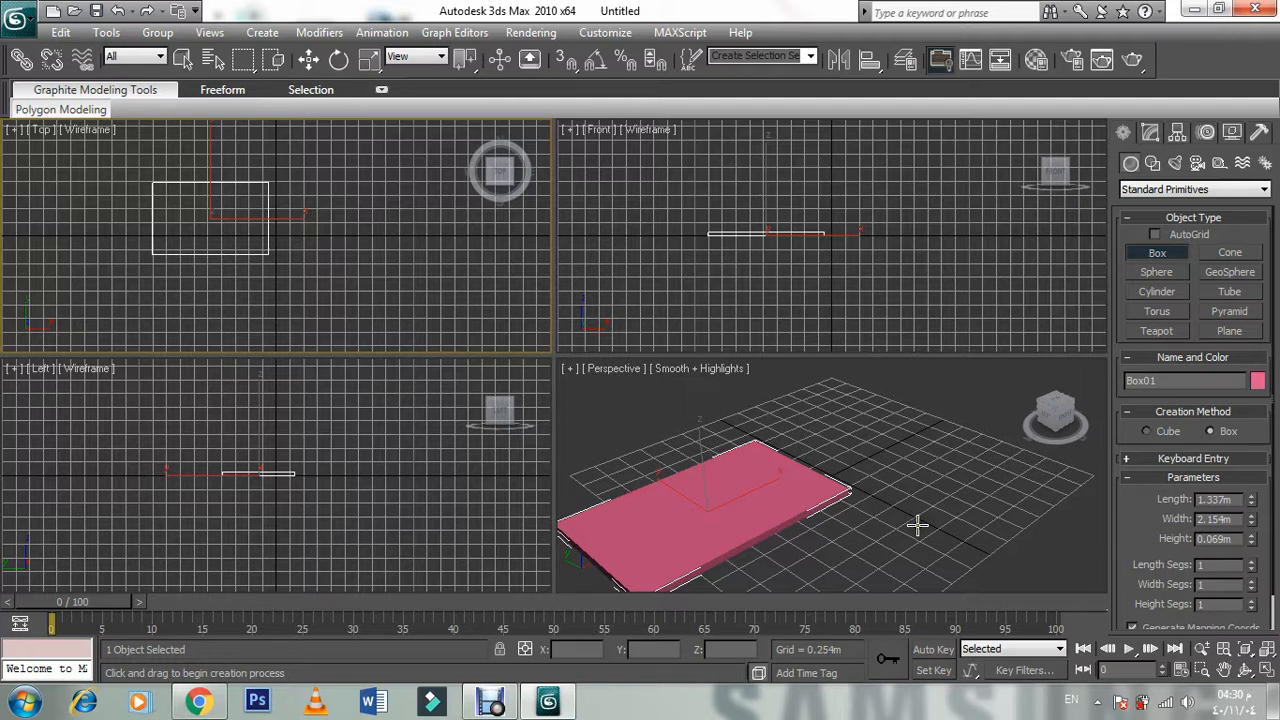
Step: Set the box's length segments to 3 and width segments to 3
click(1250, 562)
click(1250, 562)
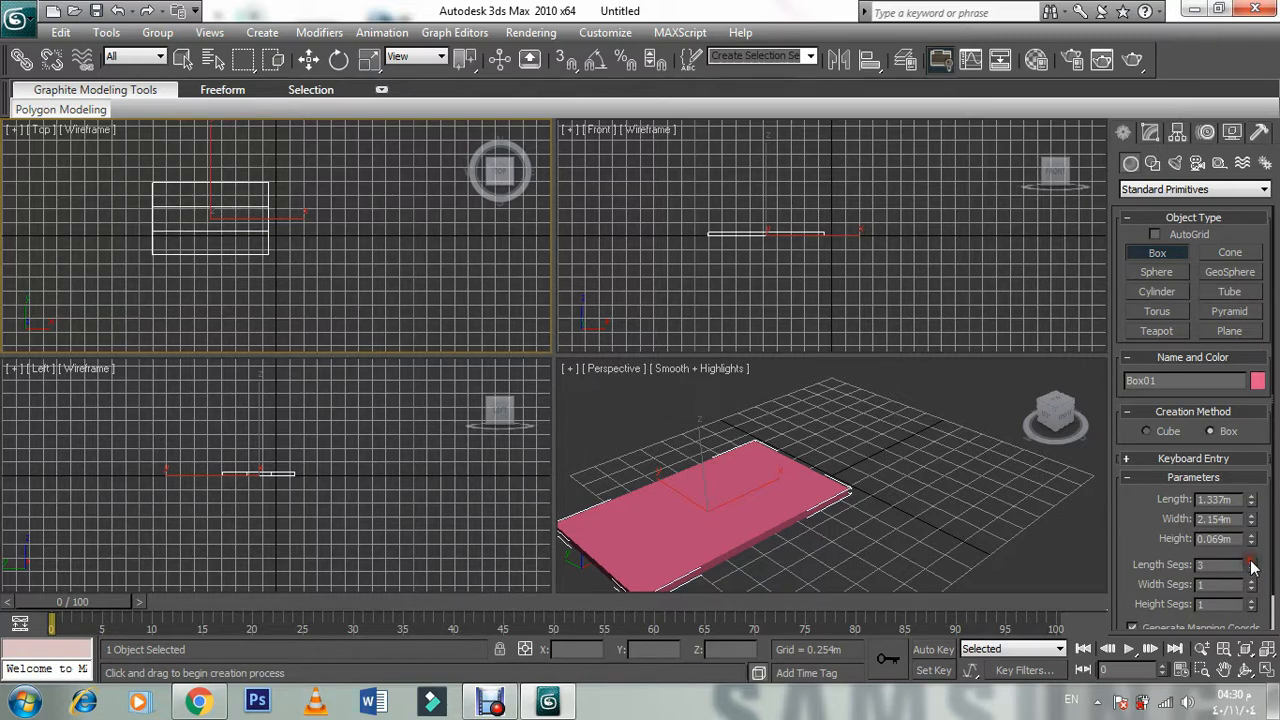
click(1251, 581)
click(1251, 581)
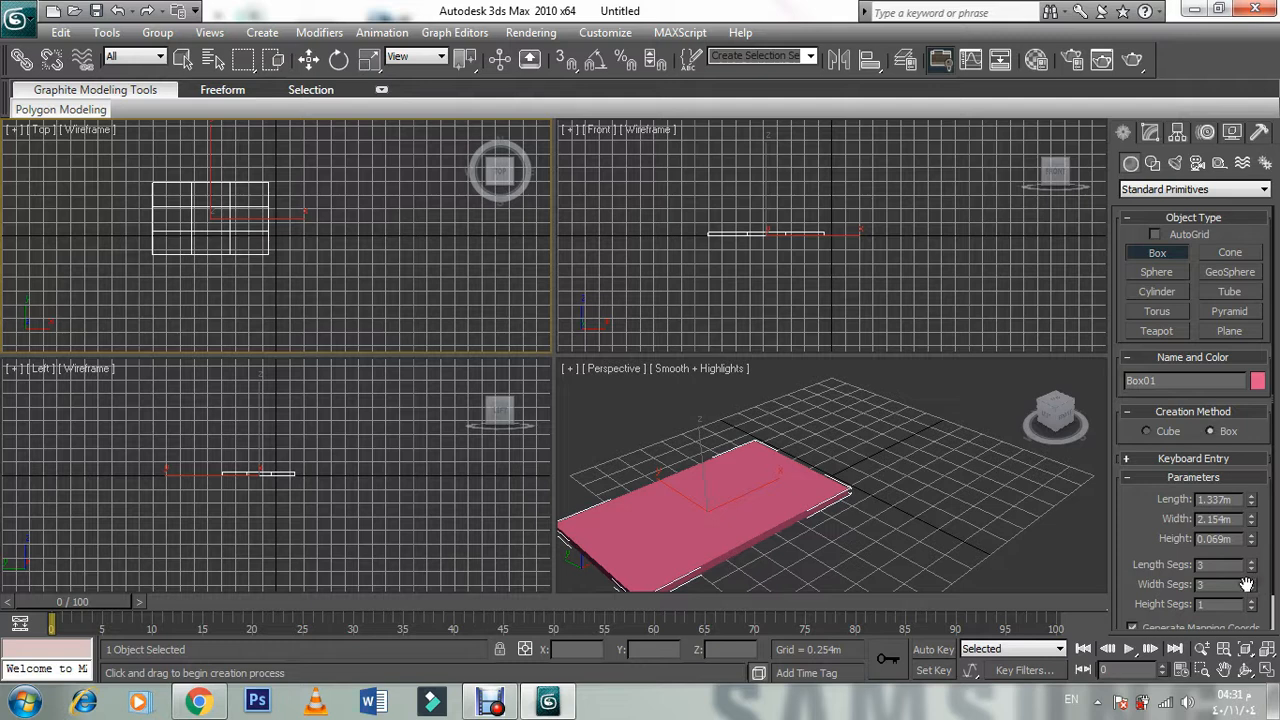
click(1251, 581)
click(1251, 581)
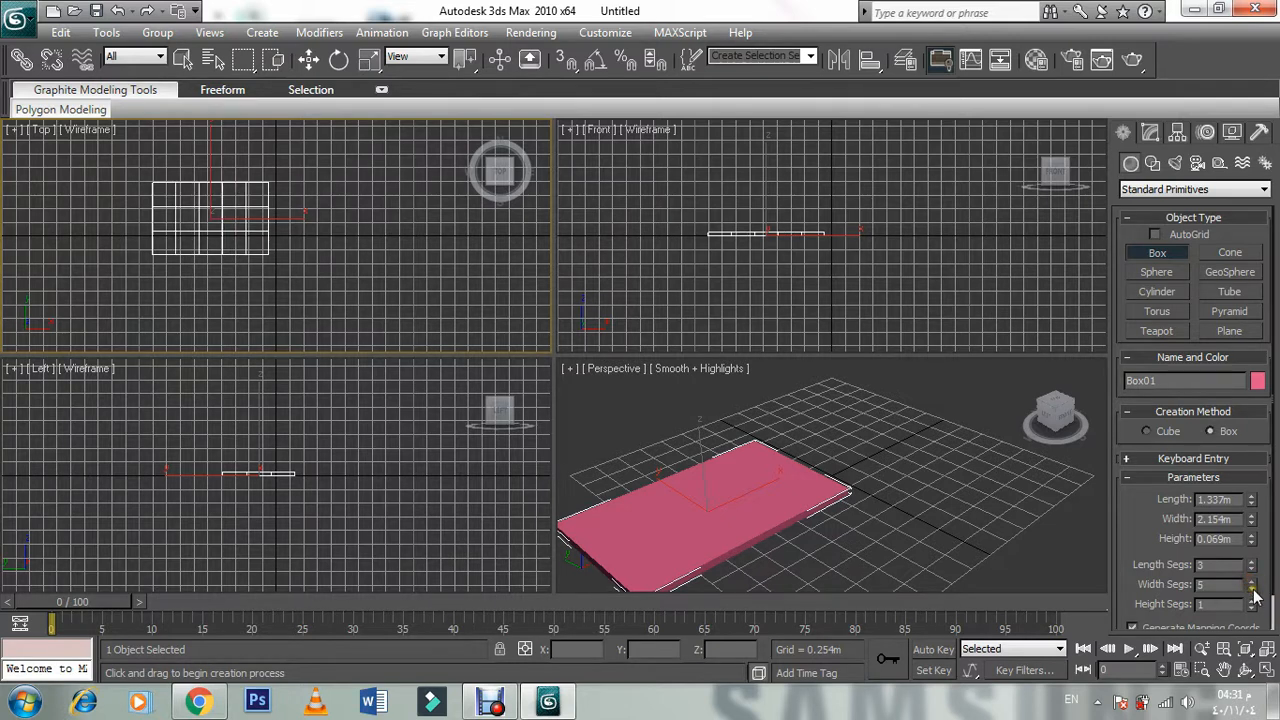
click(1252, 589)
click(1252, 589)
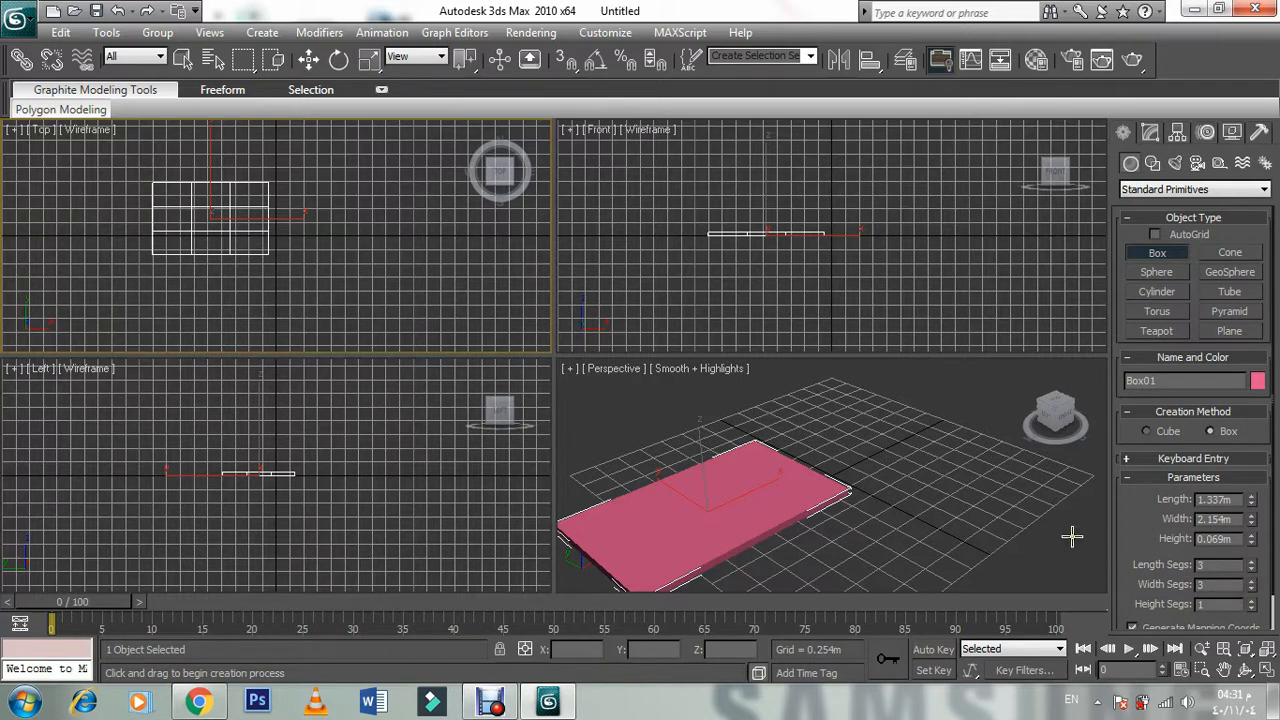
Step: Finish creating the box and convert it to an Editable Poly, dismissing the browser notifications
right_click(661, 519)
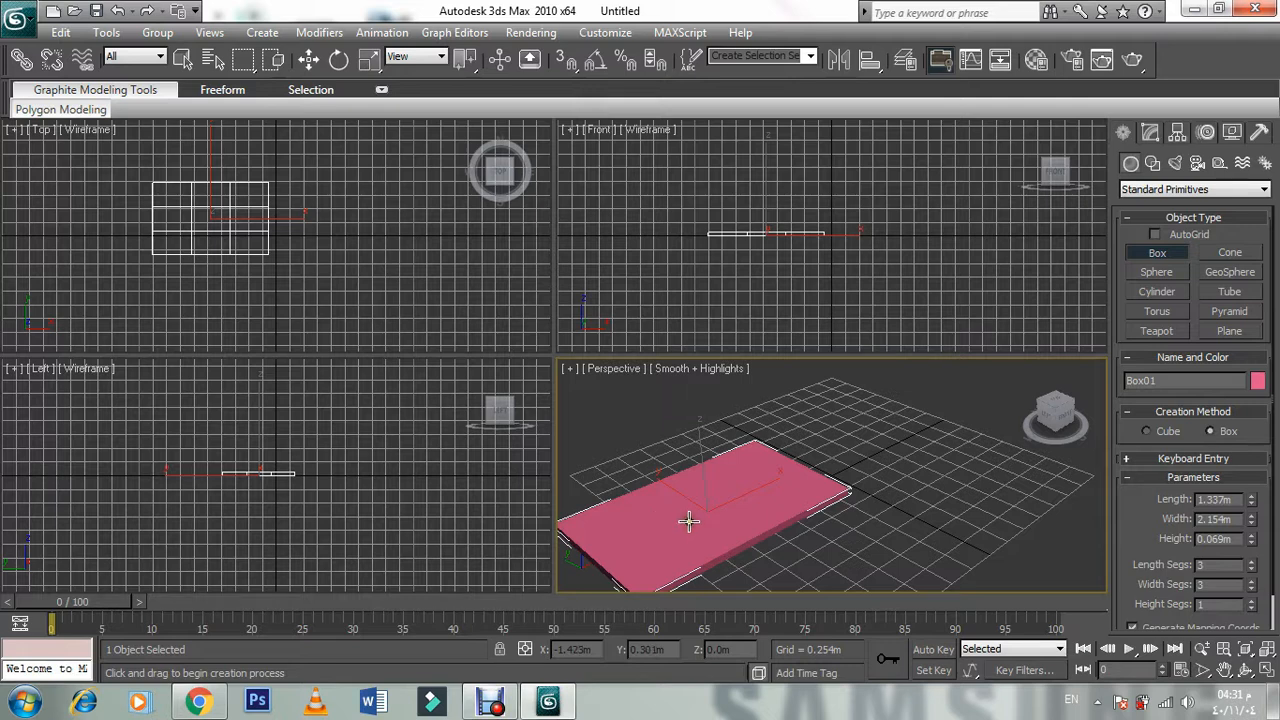
right_click(688, 520)
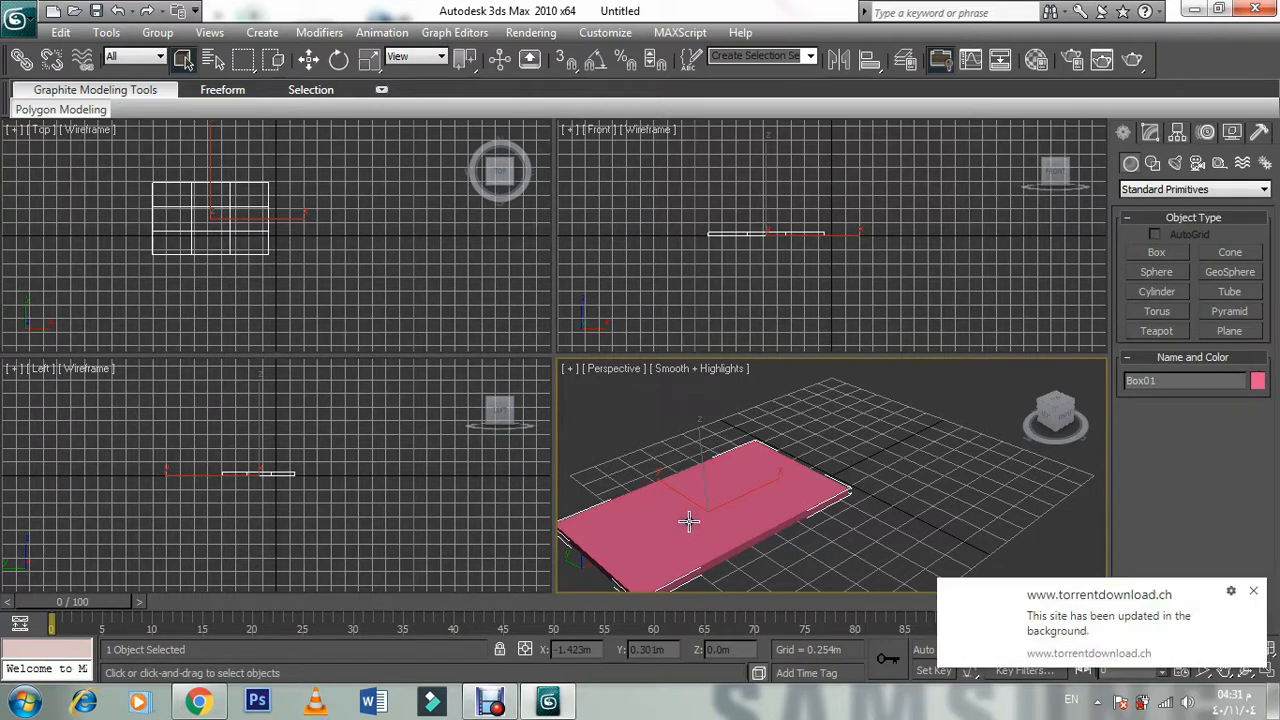
right_click(689, 415)
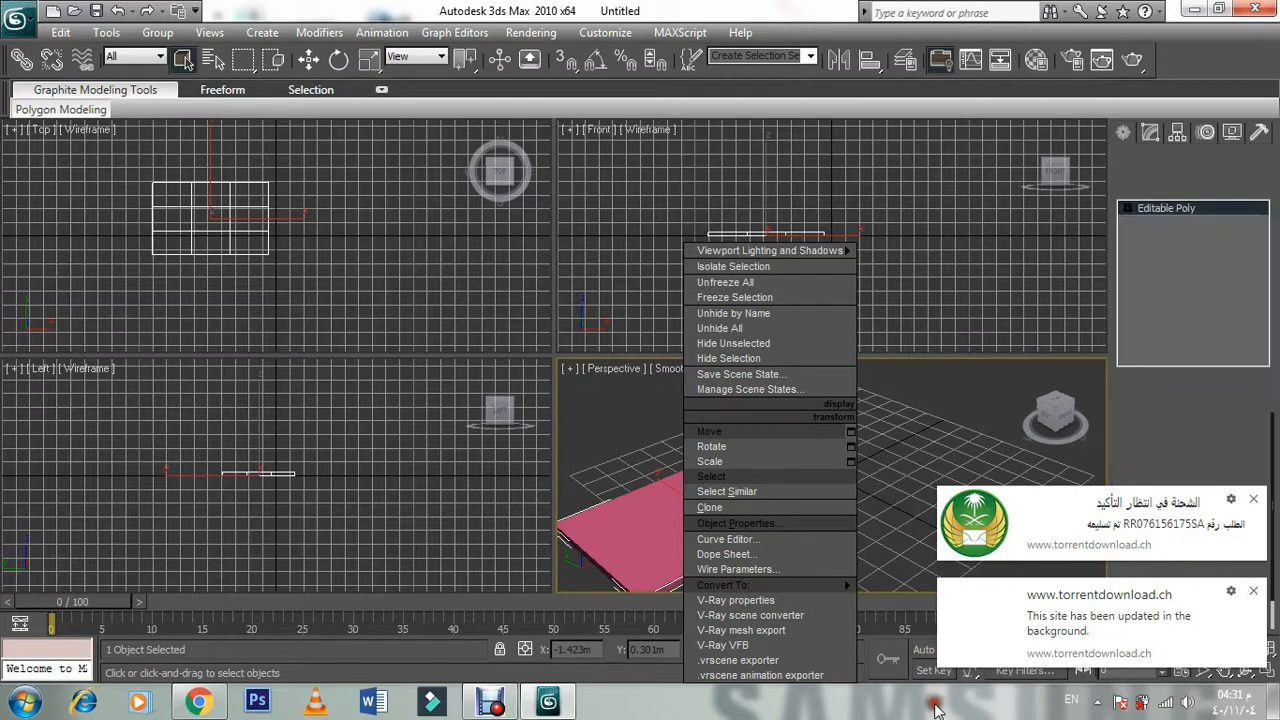
click(1254, 591)
click(1253, 576)
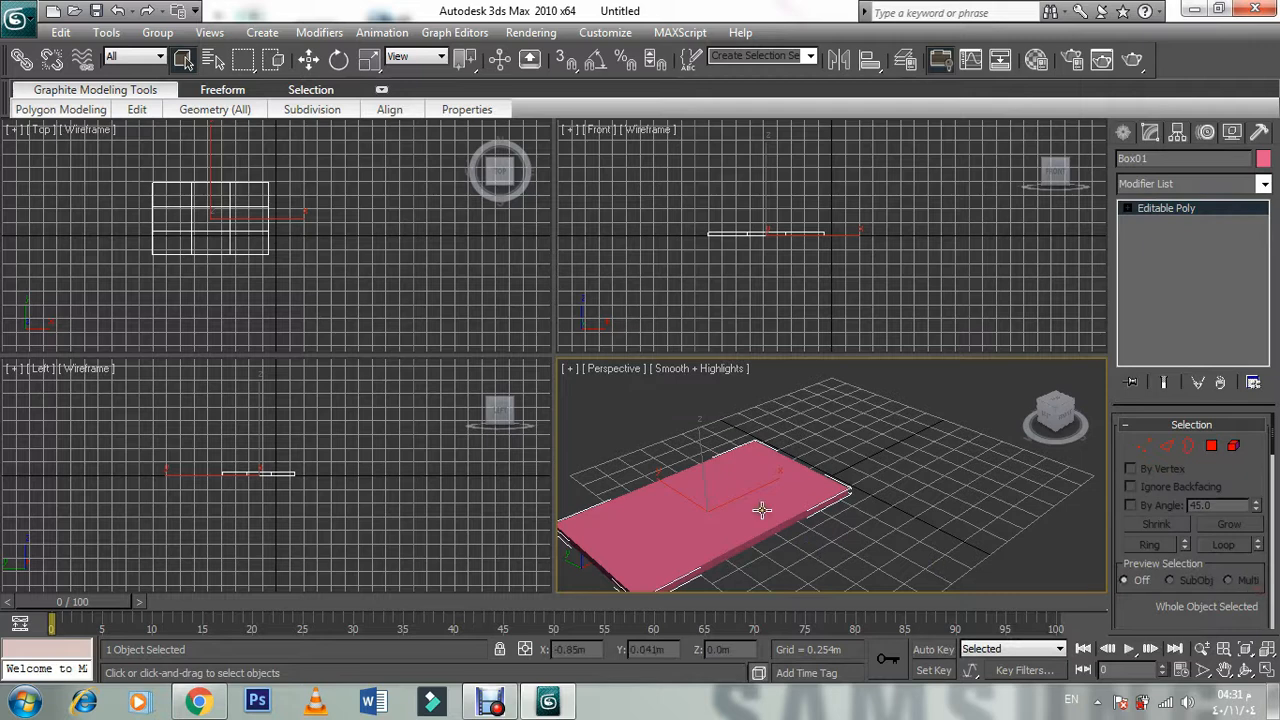
right_click(745, 420)
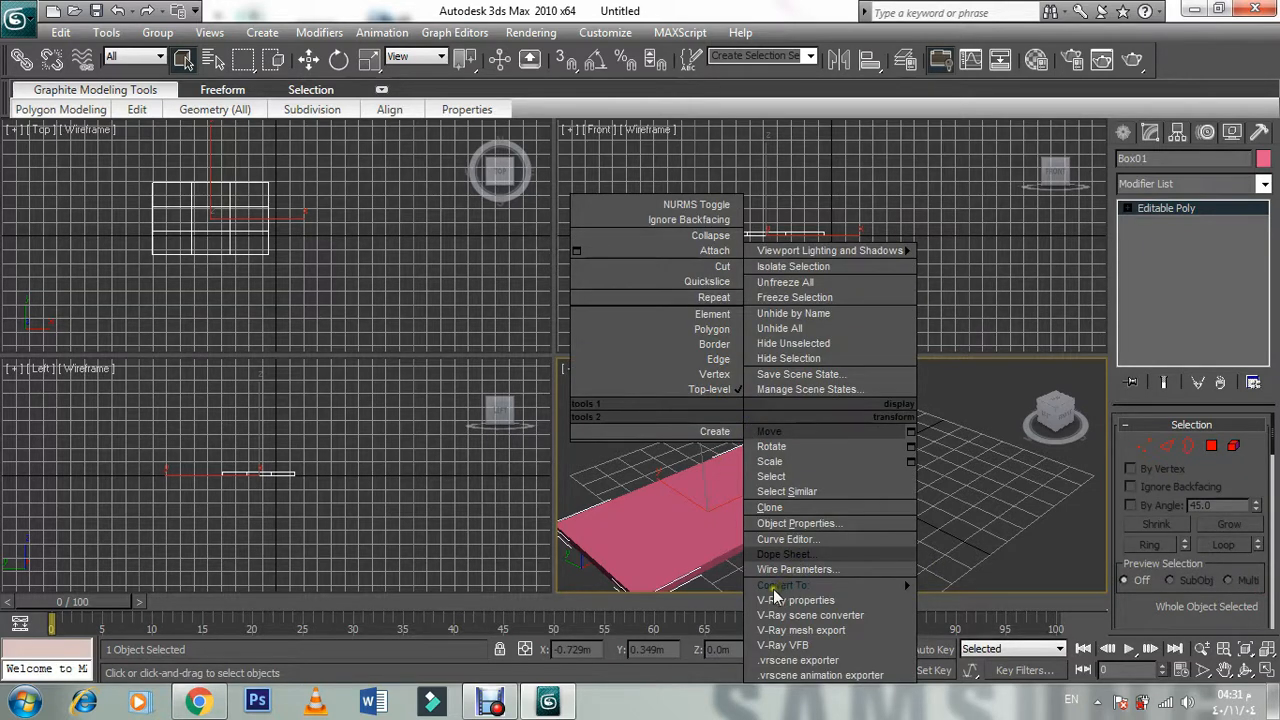
mouse_move(862, 594)
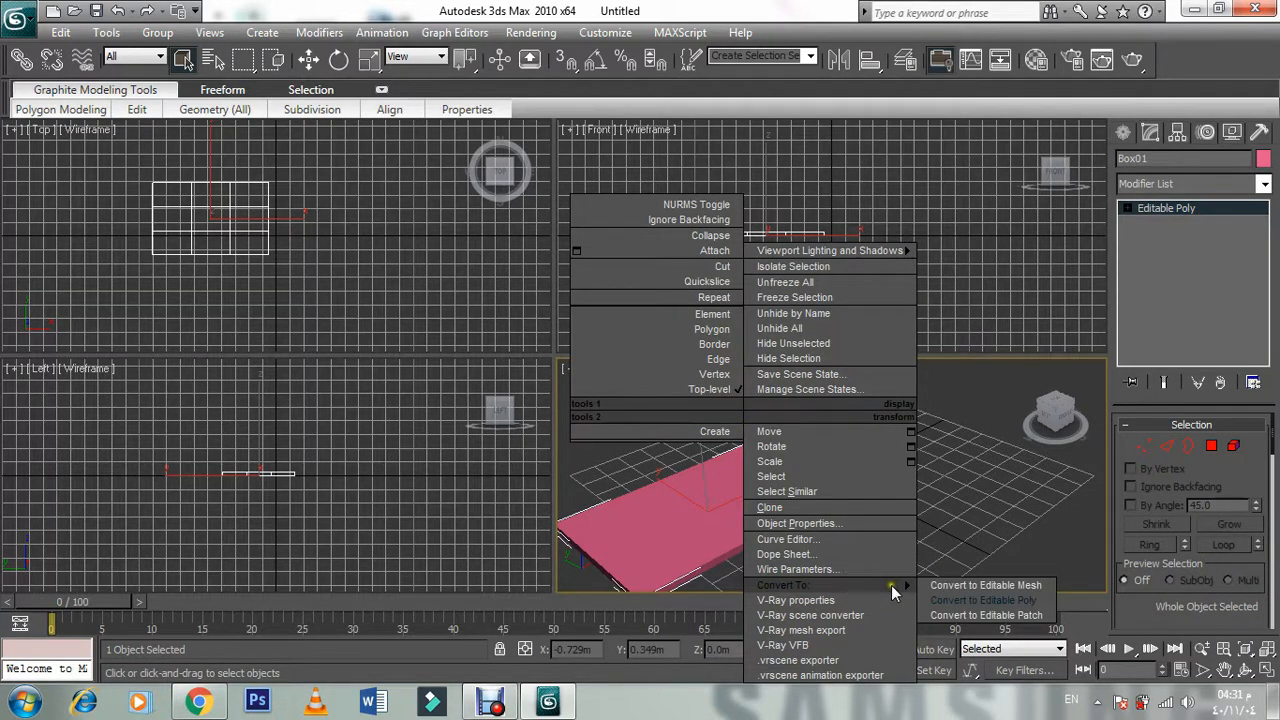
click(950, 601)
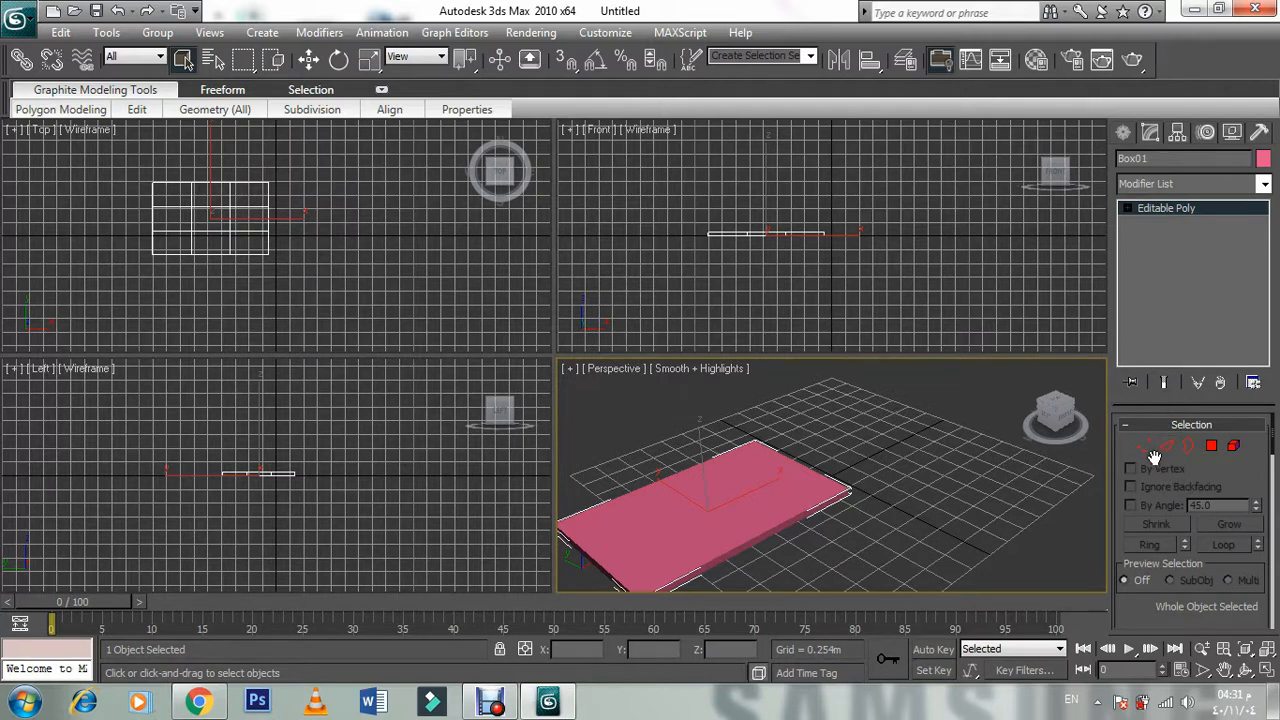
Step: At Vertex level in the Top view, move the upper edge's inner vertices nearest the upper-right corner along X to that corner
click(1125, 208)
click(1160, 223)
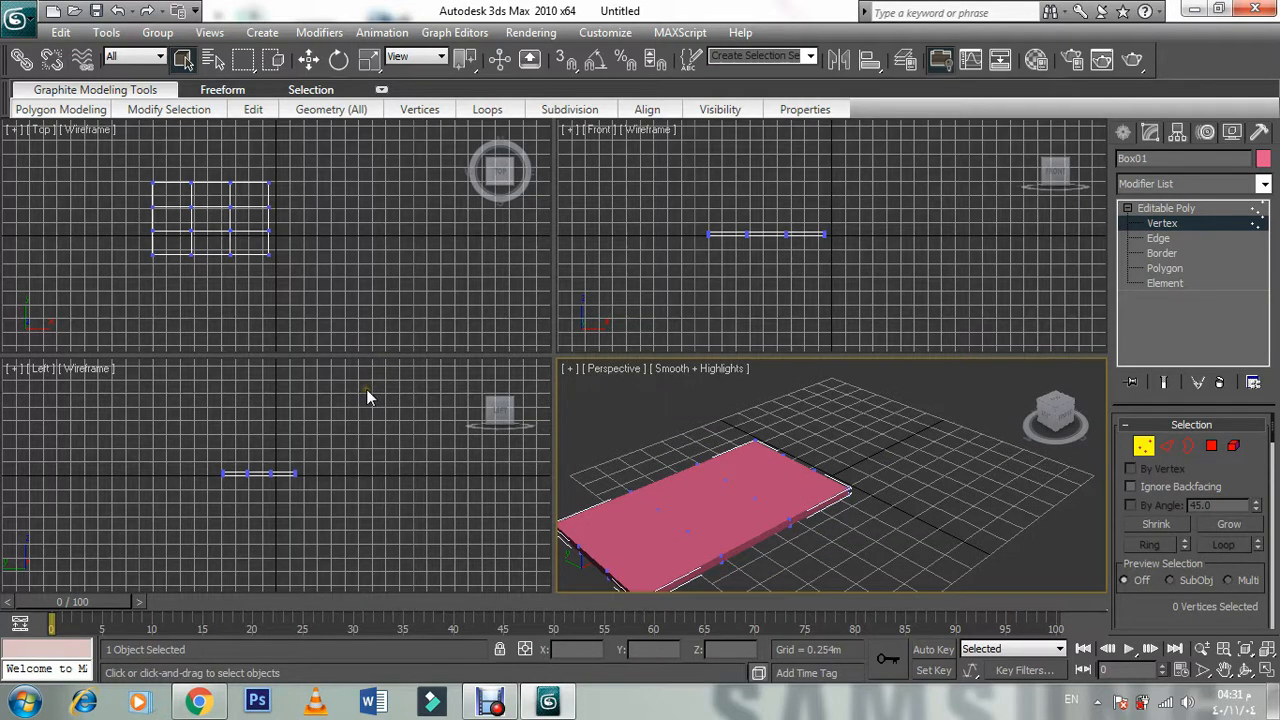
middle_click(191, 223)
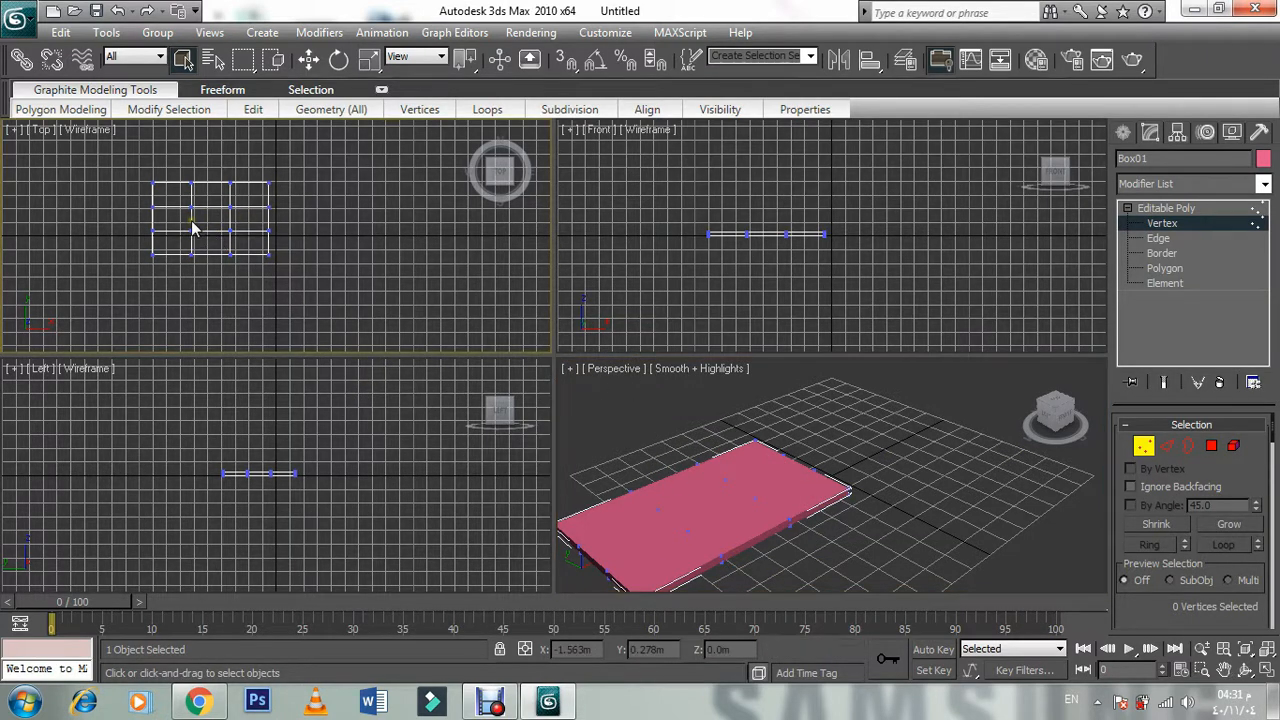
middle_drag(220, 206, 272, 233)
scroll(288, 298, up, 3)
scroll(277, 225, up, 3)
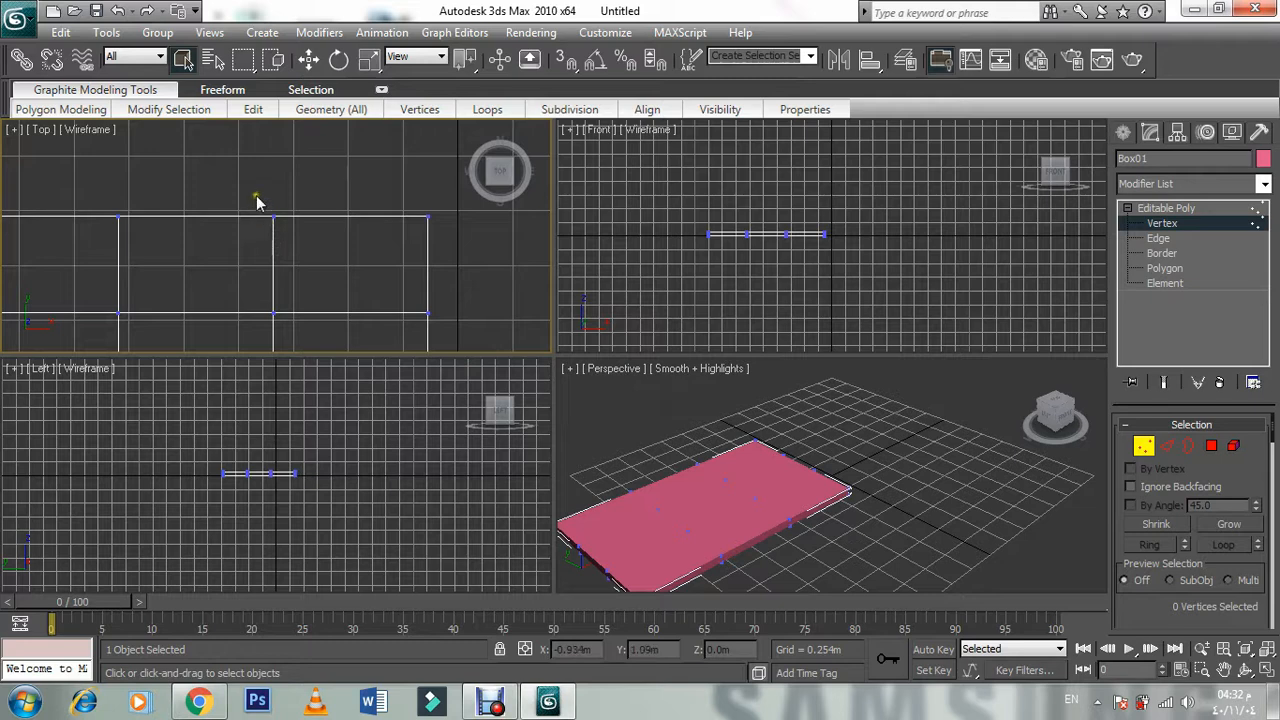
drag(245, 186, 280, 229)
key(w)
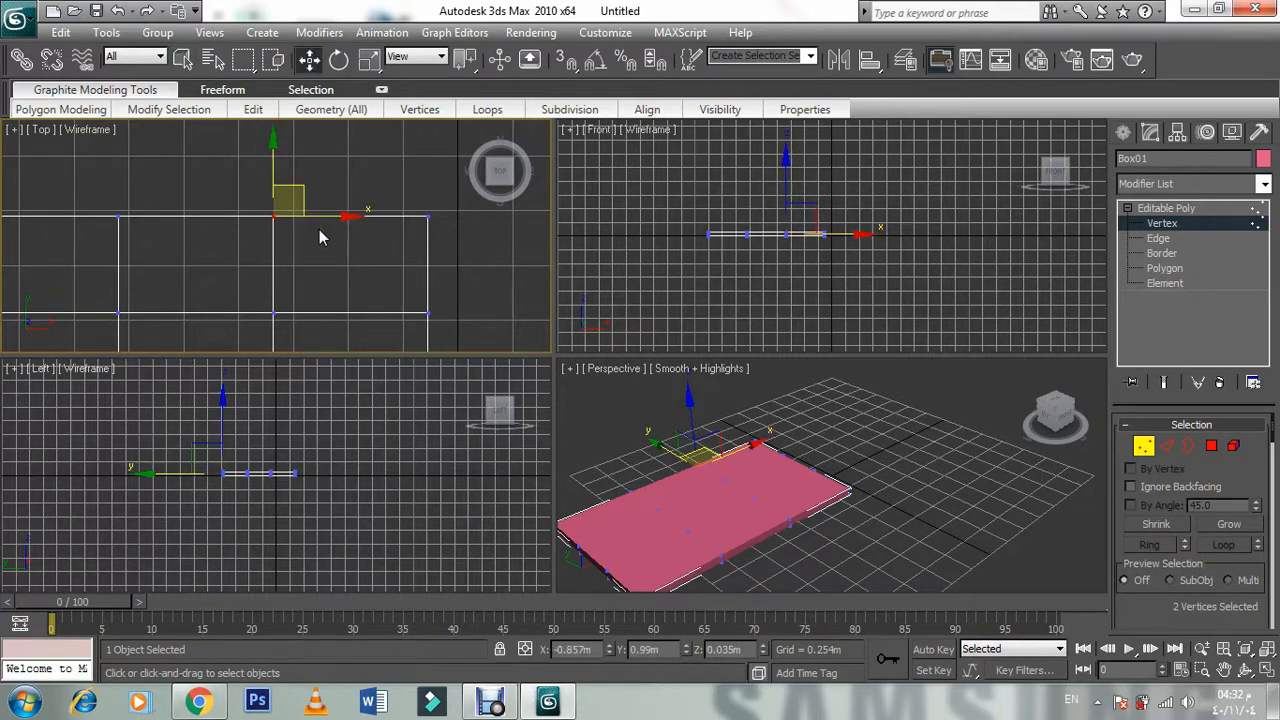
drag(314, 217, 464, 227)
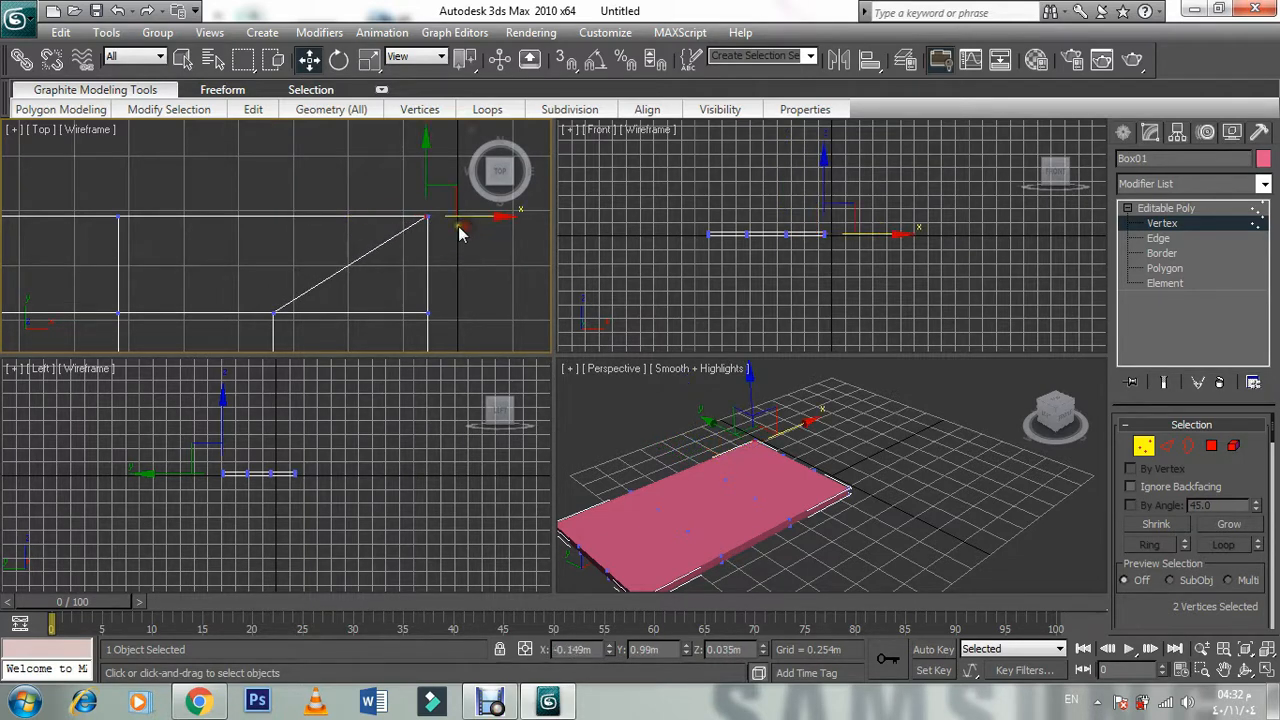
Step: Fine-tune the moved upper-edge vertices along X until they meet the upper-right corner at X -0.139 m
scroll(457, 234, up, 3)
middle_drag(449, 234, 230, 268)
scroll(423, 228, up, 2)
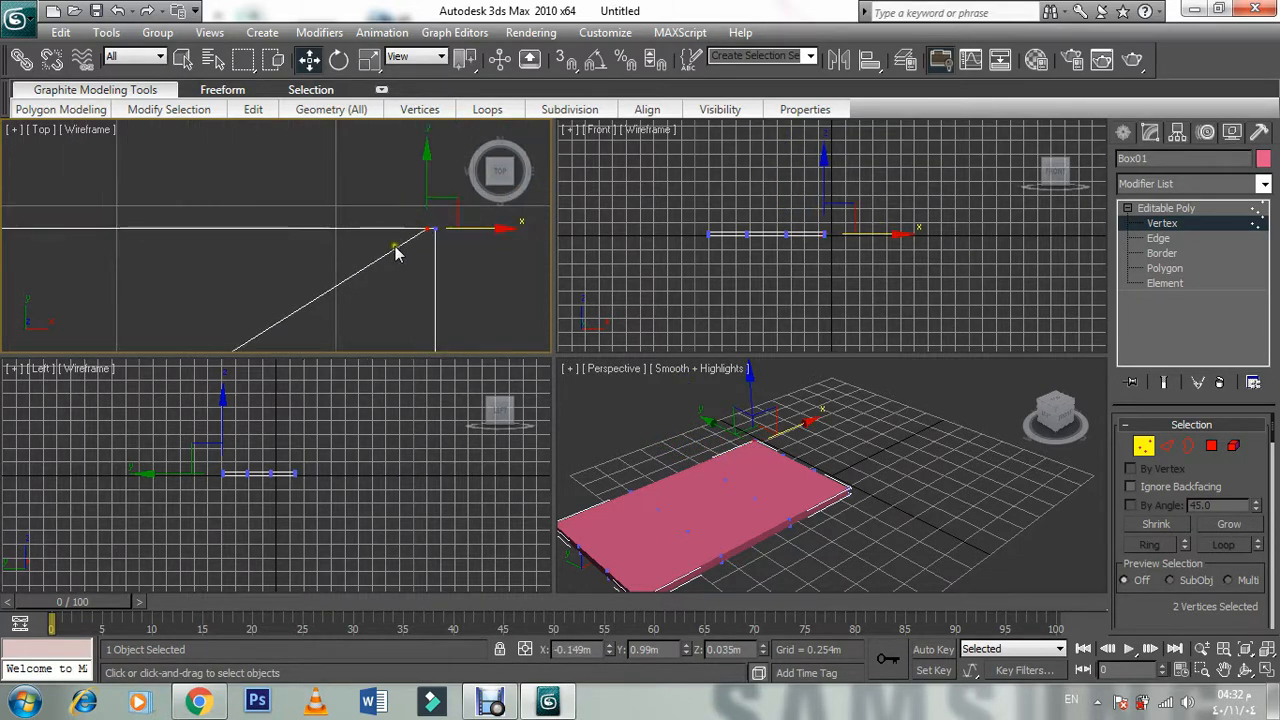
middle_drag(408, 246, 262, 258)
scroll(266, 256, up, 3)
drag(306, 247, 347, 265)
scroll(348, 286, down, 5)
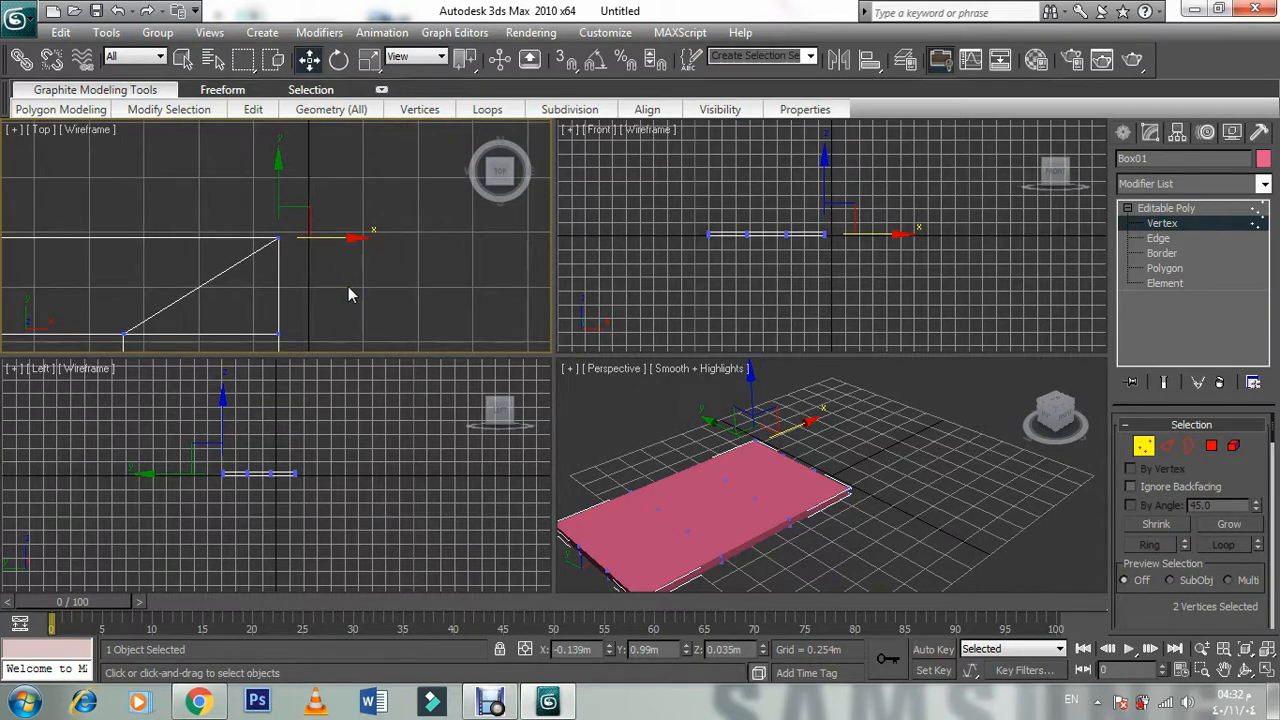
click(306, 261)
scroll(277, 255, up, 8)
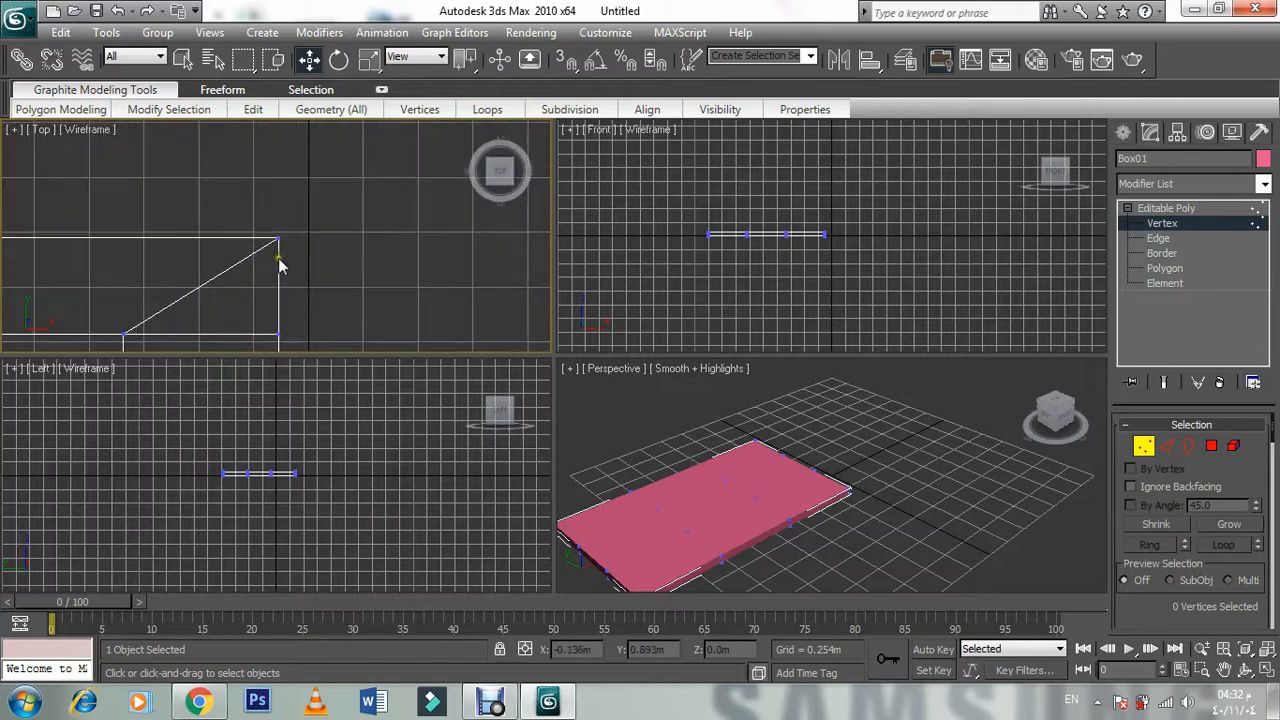
drag(262, 257, 288, 272)
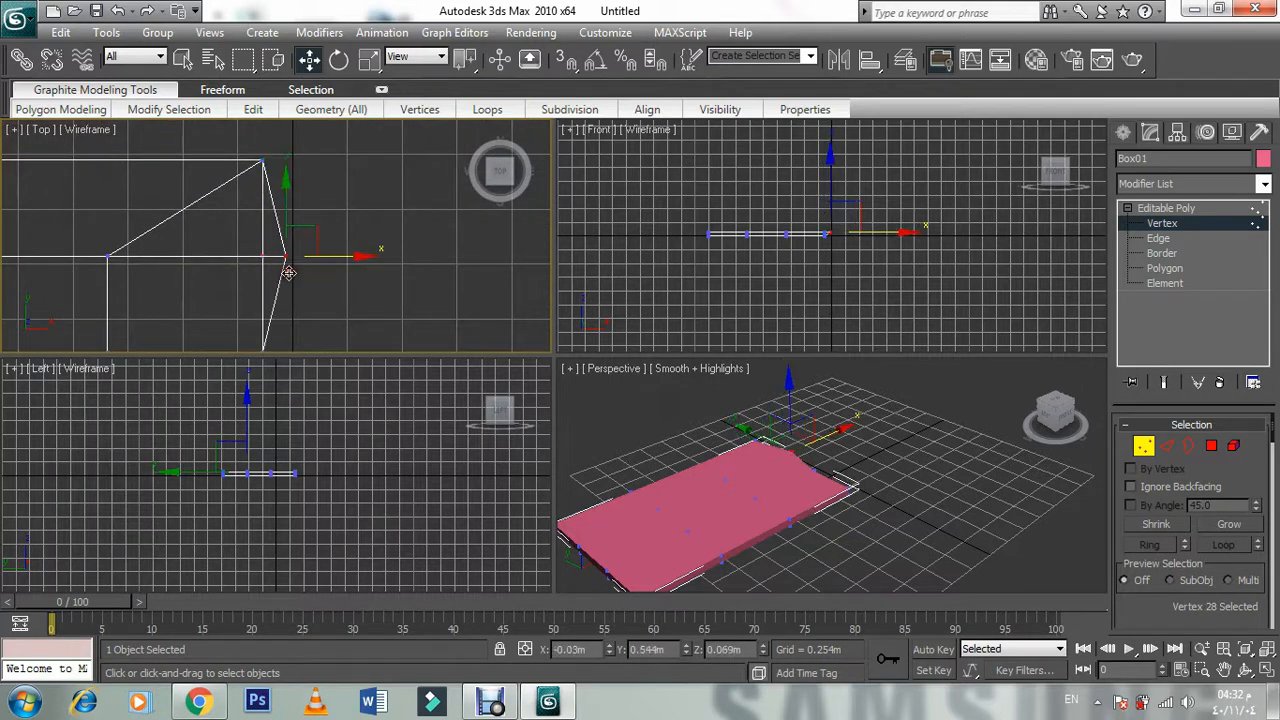
key(ctrl+z)
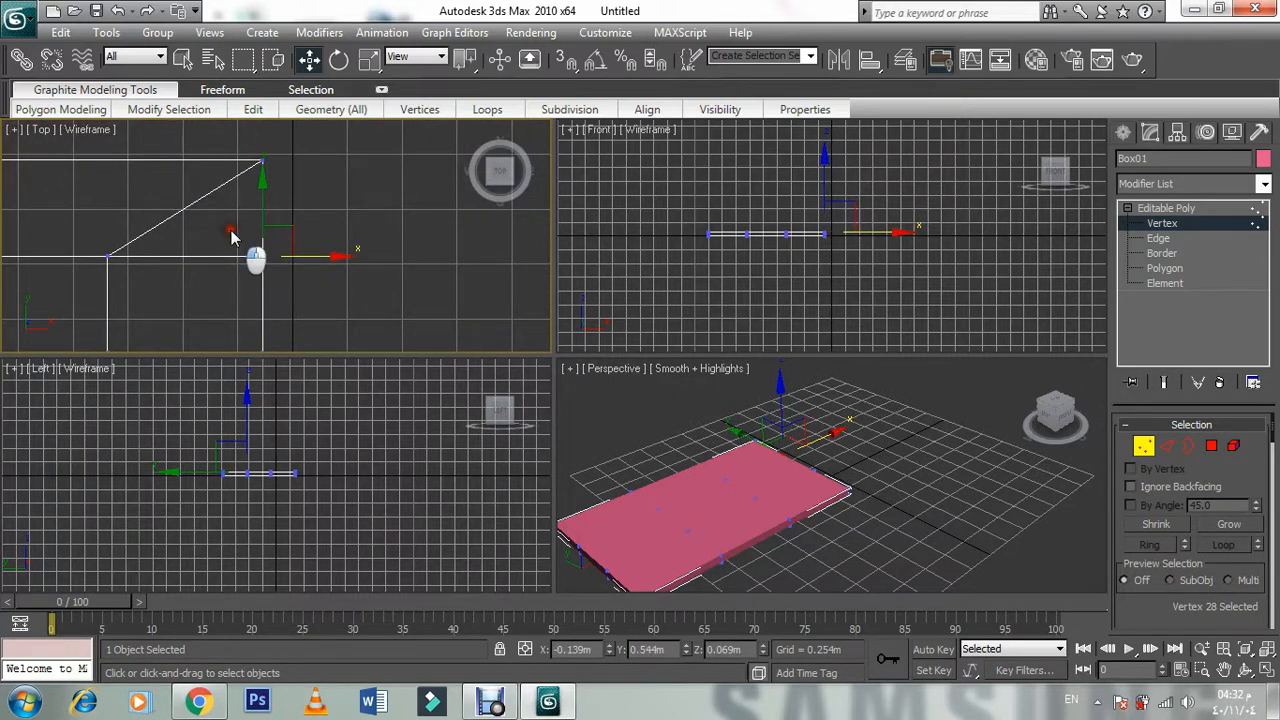
Step: Move both upper inner vertices of the slab's right edge along Y onto the upper-right corner, at Y 0.99 m
drag(232, 228, 296, 290)
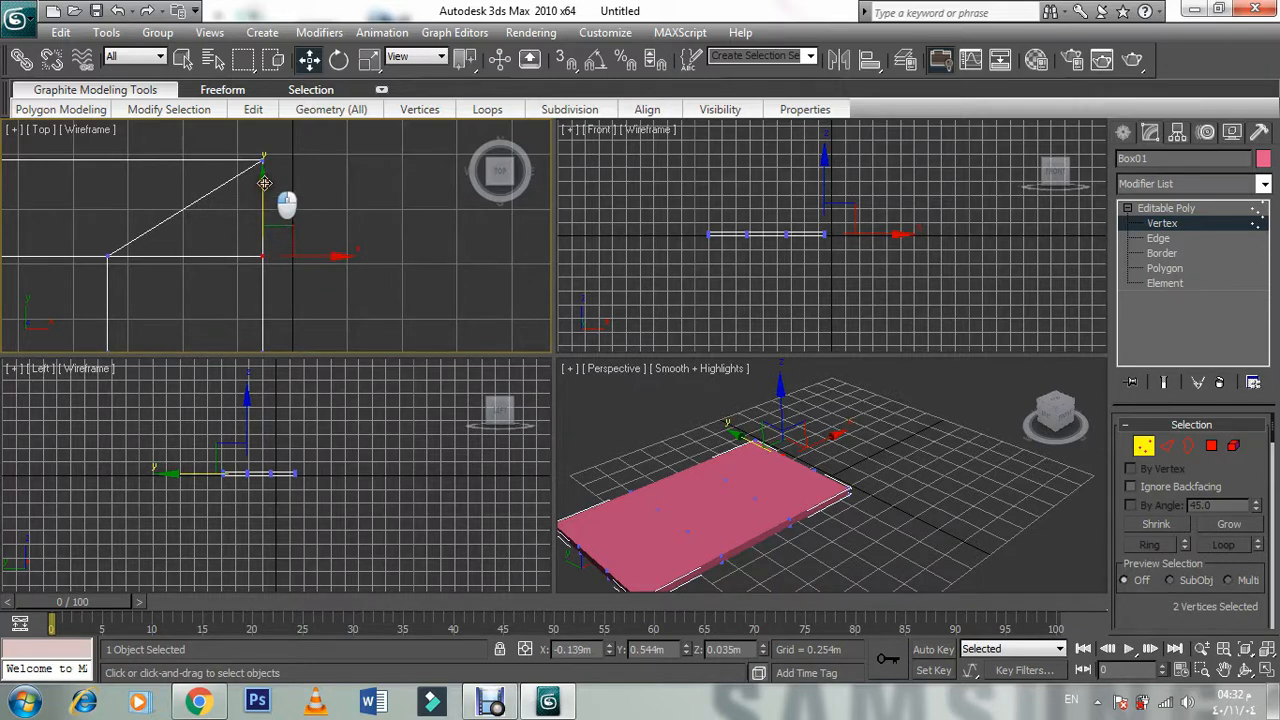
drag(262, 188, 262, 109)
scroll(256, 147, up, 3)
middle_drag(247, 161, 292, 320)
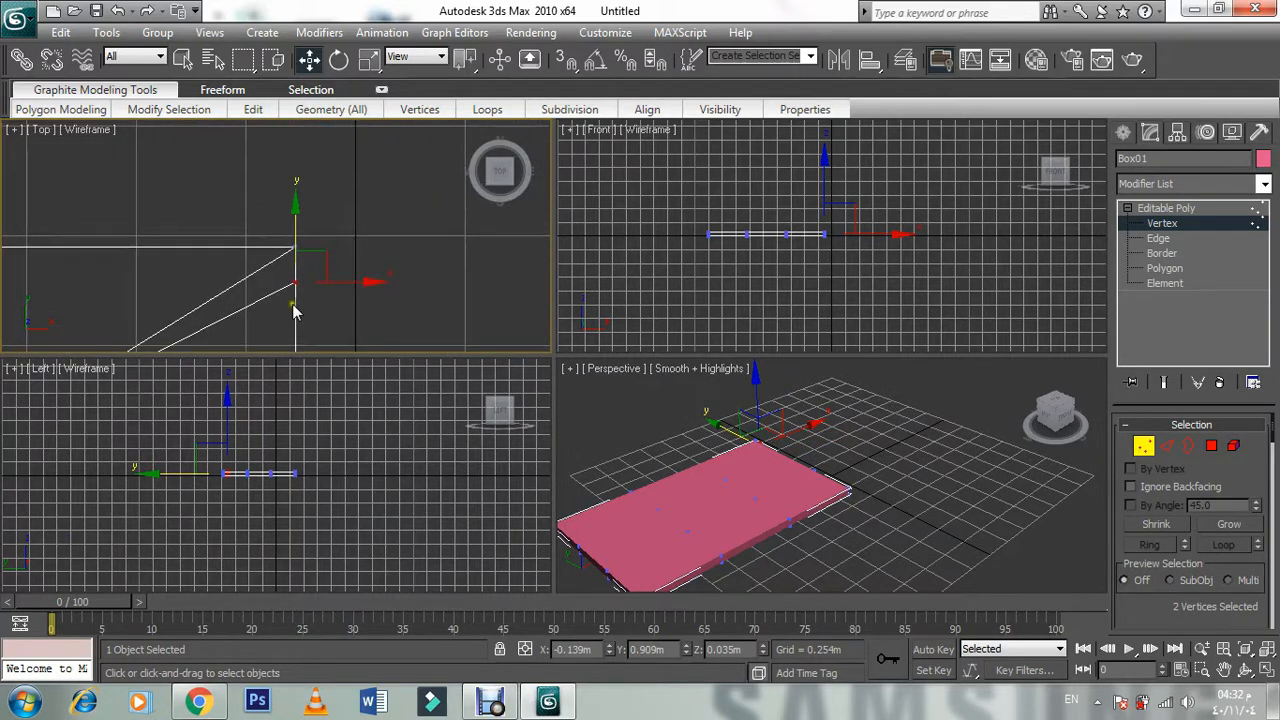
scroll(291, 299, up, 3)
middle_drag(279, 256, 257, 194)
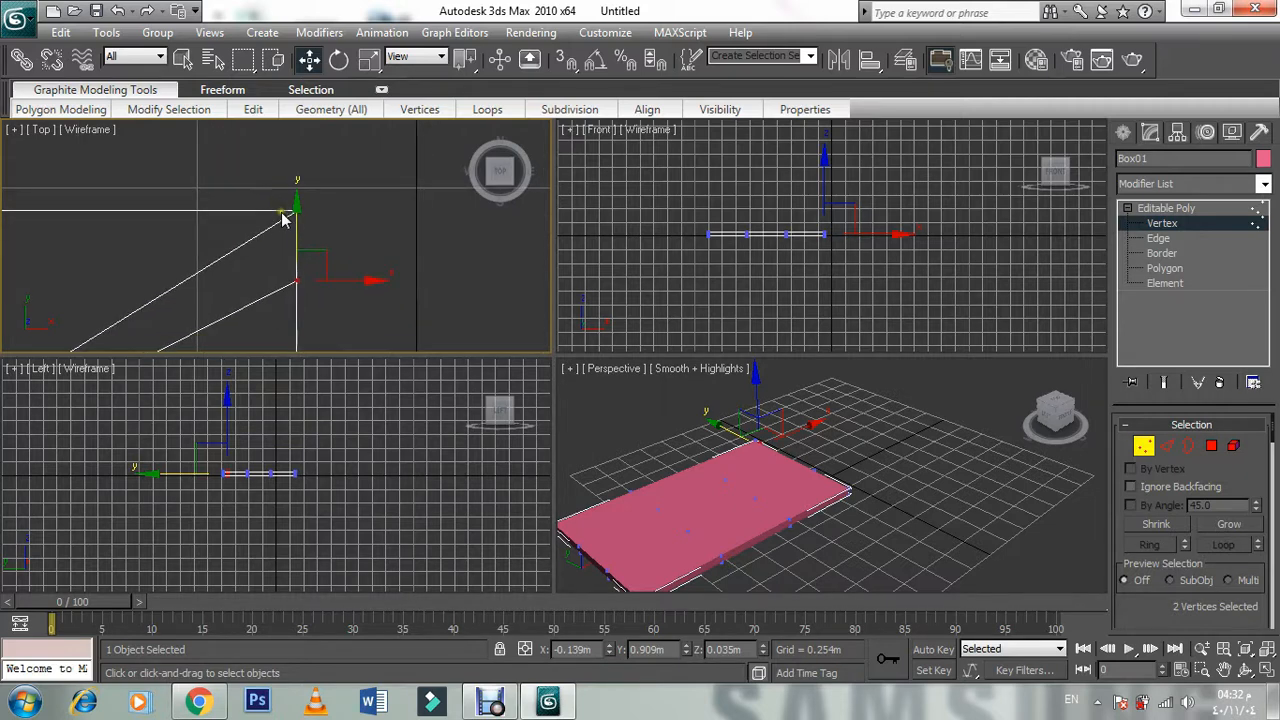
drag(294, 211, 304, 190)
scroll(331, 243, down, 6)
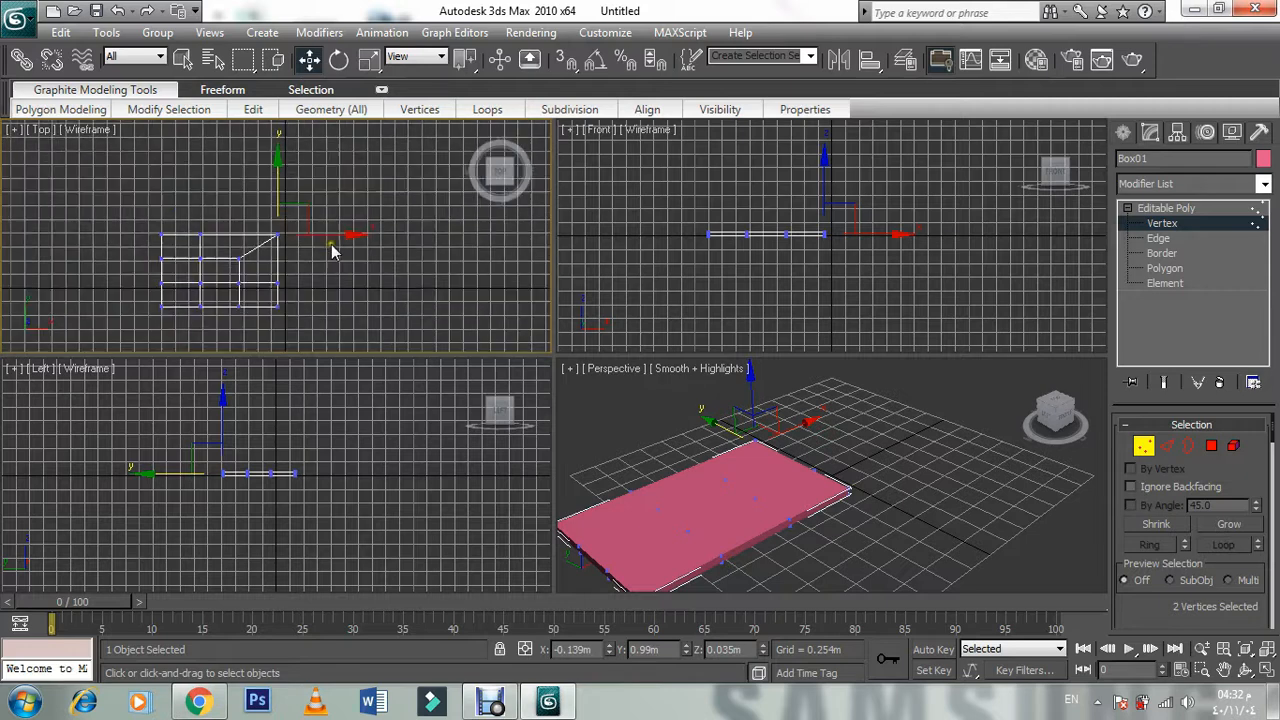
Step: Move both lower inner vertices of the slab's right edge down along Y, close to the lower-right corner
scroll(285, 289, up, 1)
click(297, 282)
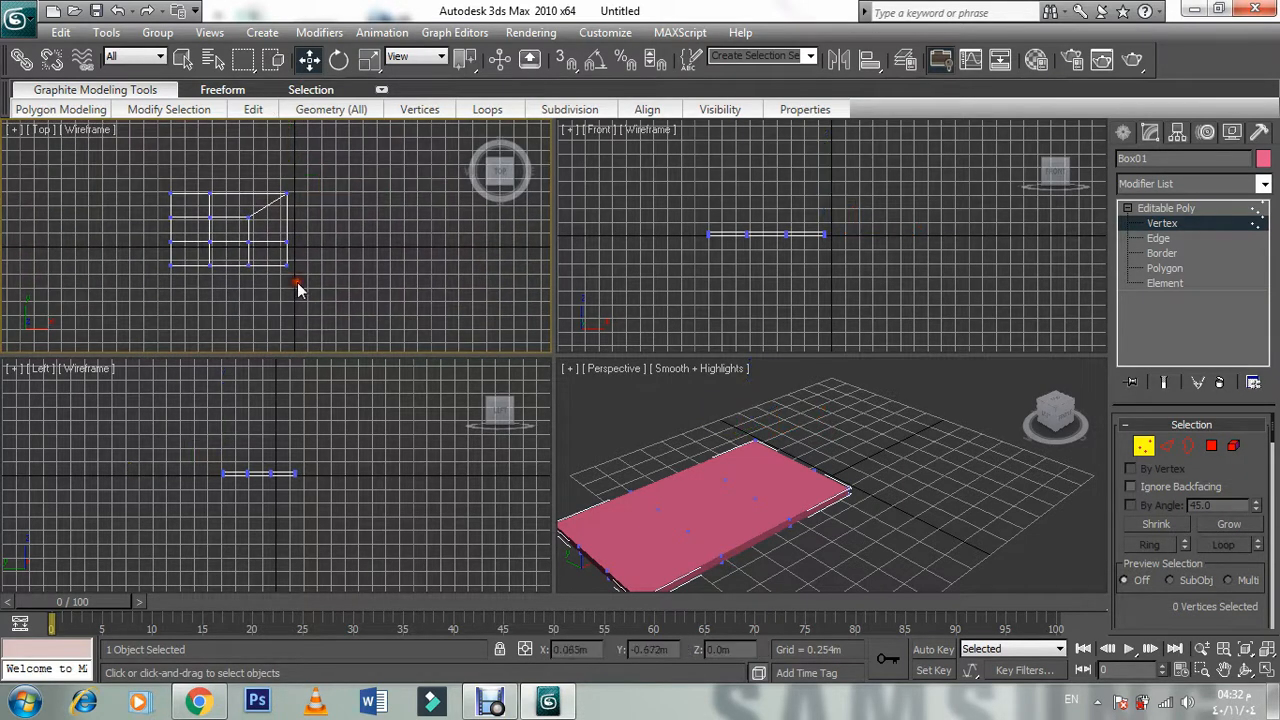
scroll(297, 282, up, 2)
drag(283, 237, 350, 305)
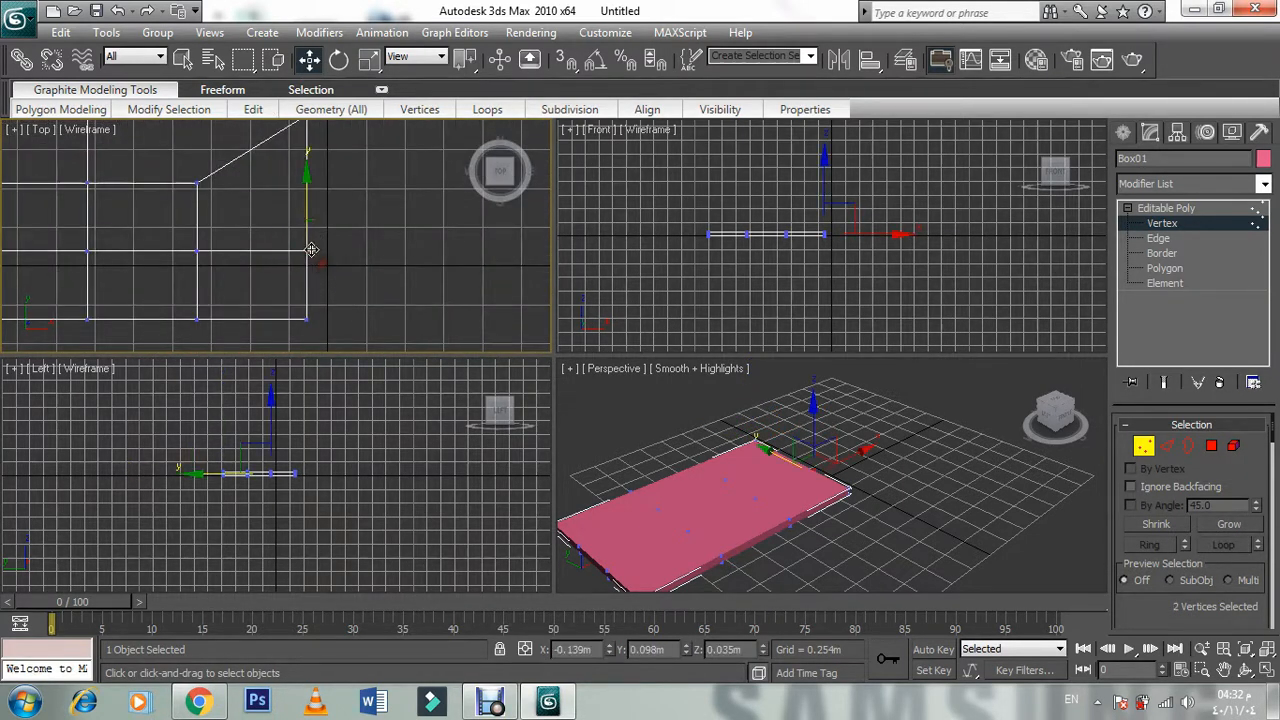
drag(306, 197, 223, 333)
Step: Move the lower edge's inner vertices nearest the lower-right corner along X toward that corner, to X about -0.185 m
click(223, 304)
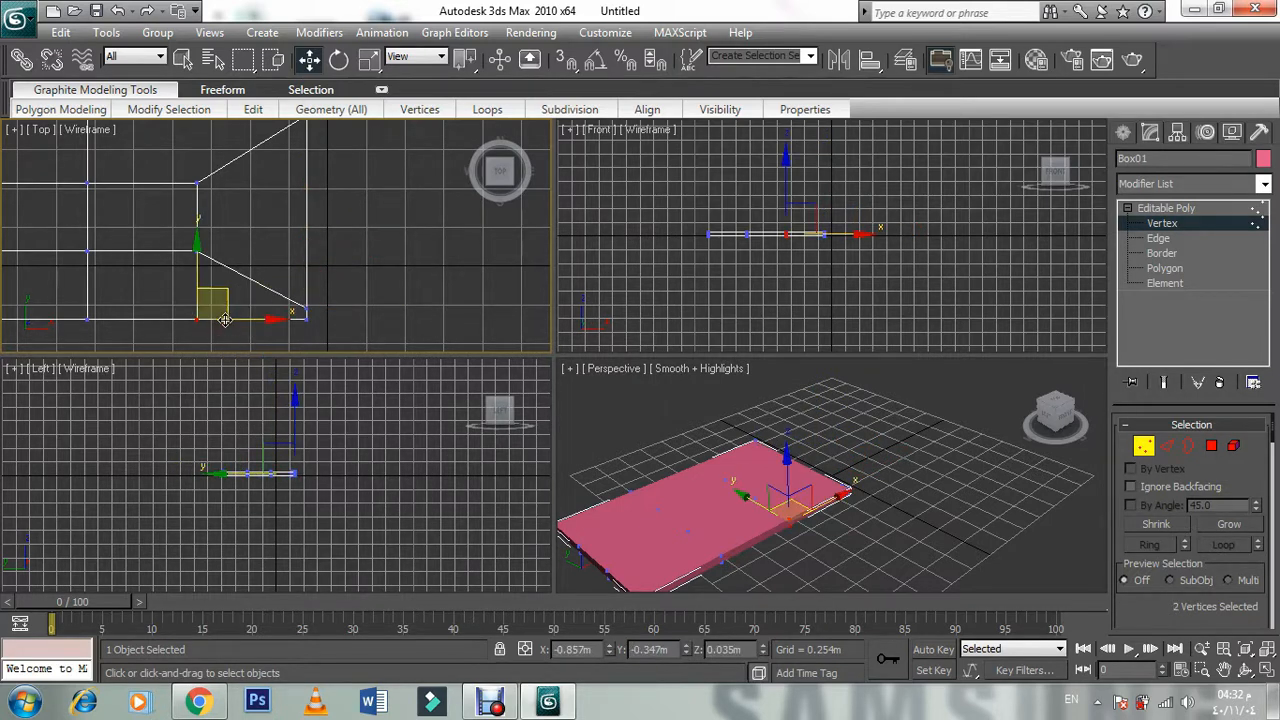
click(310, 338)
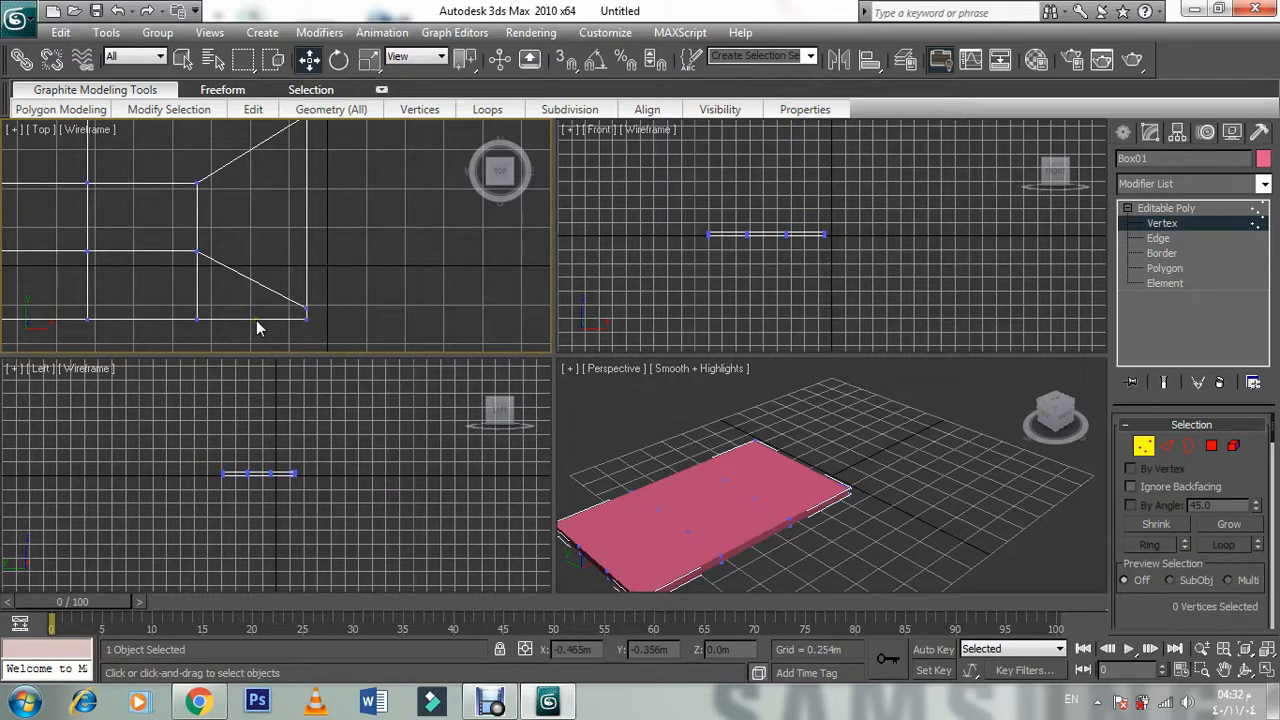
key(ctrl+z)
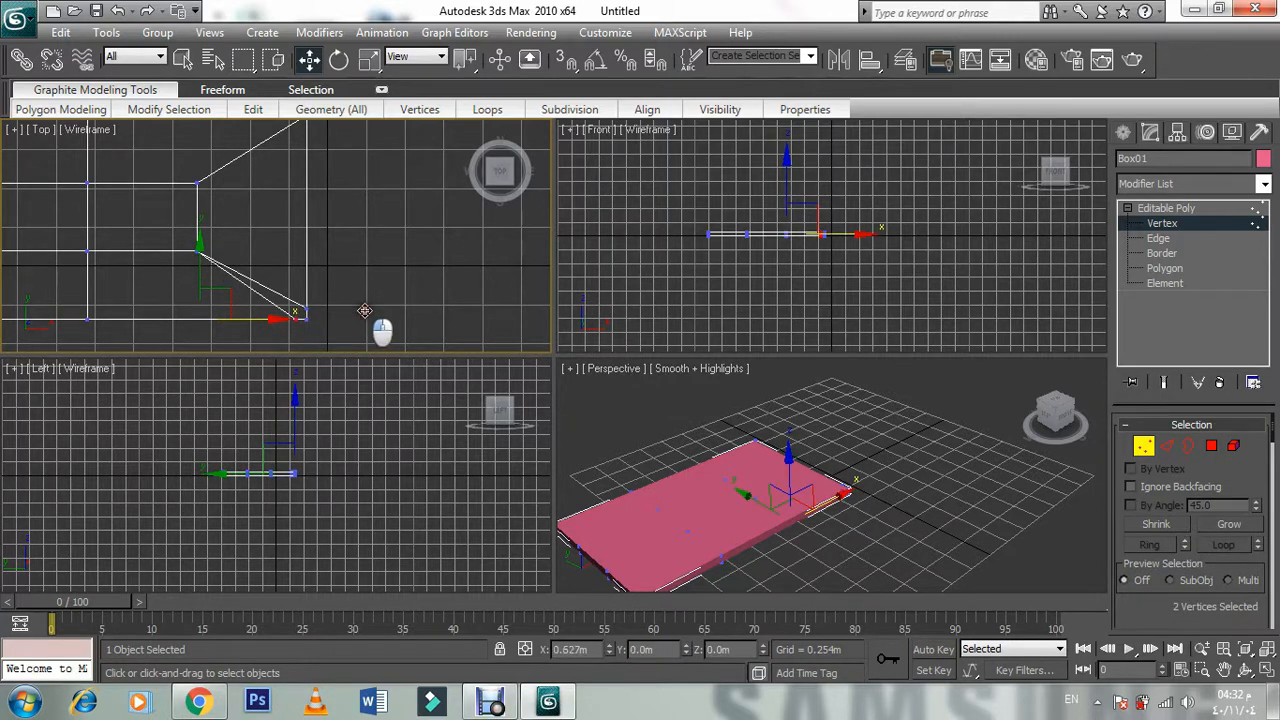
drag(365, 311, 371, 311)
Step: Fine-tune the moved lower-edge vertices along X until they meet the slab's lower-right corner
middle_drag(317, 338, 248, 258)
scroll(317, 316, up, 5)
scroll(252, 260, down, 2)
scroll(345, 284, up, 2)
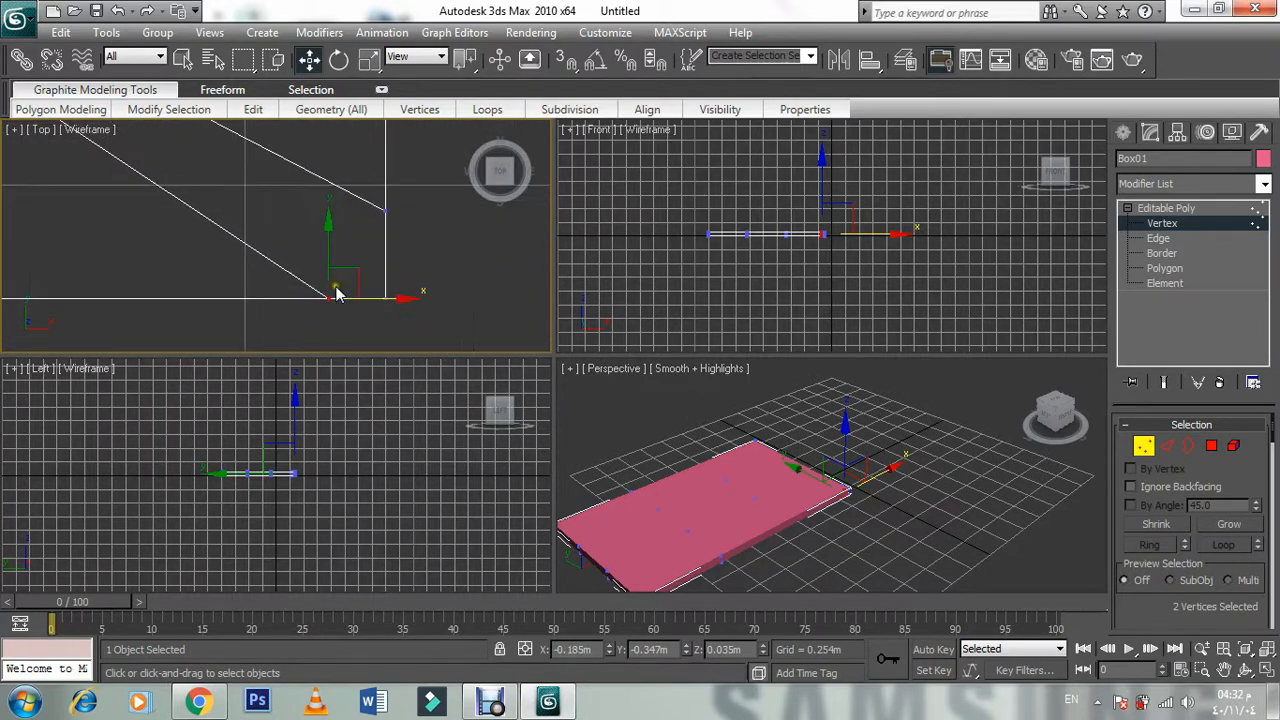
drag(371, 298, 424, 300)
click(420, 204)
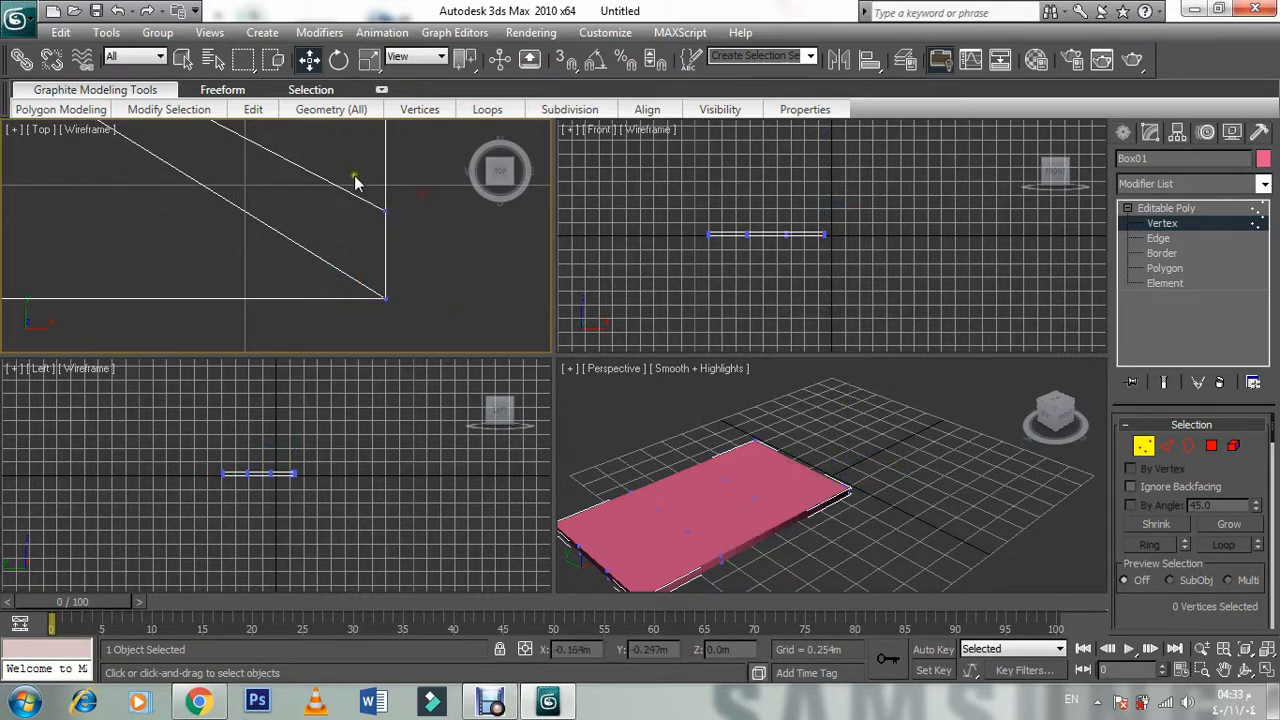
Step: Move the right edge's vertices just above the lower-right corner down along Y to about -0.334 m
drag(357, 182, 409, 234)
click(414, 280)
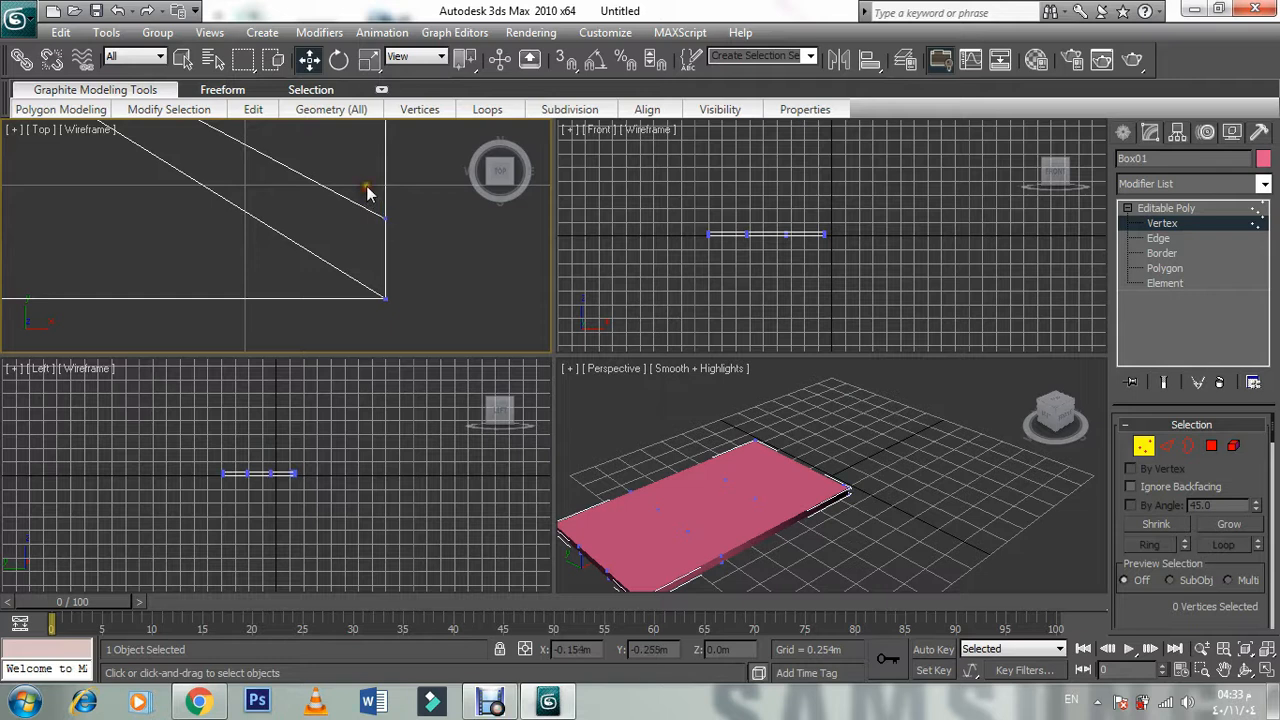
drag(365, 185, 412, 252)
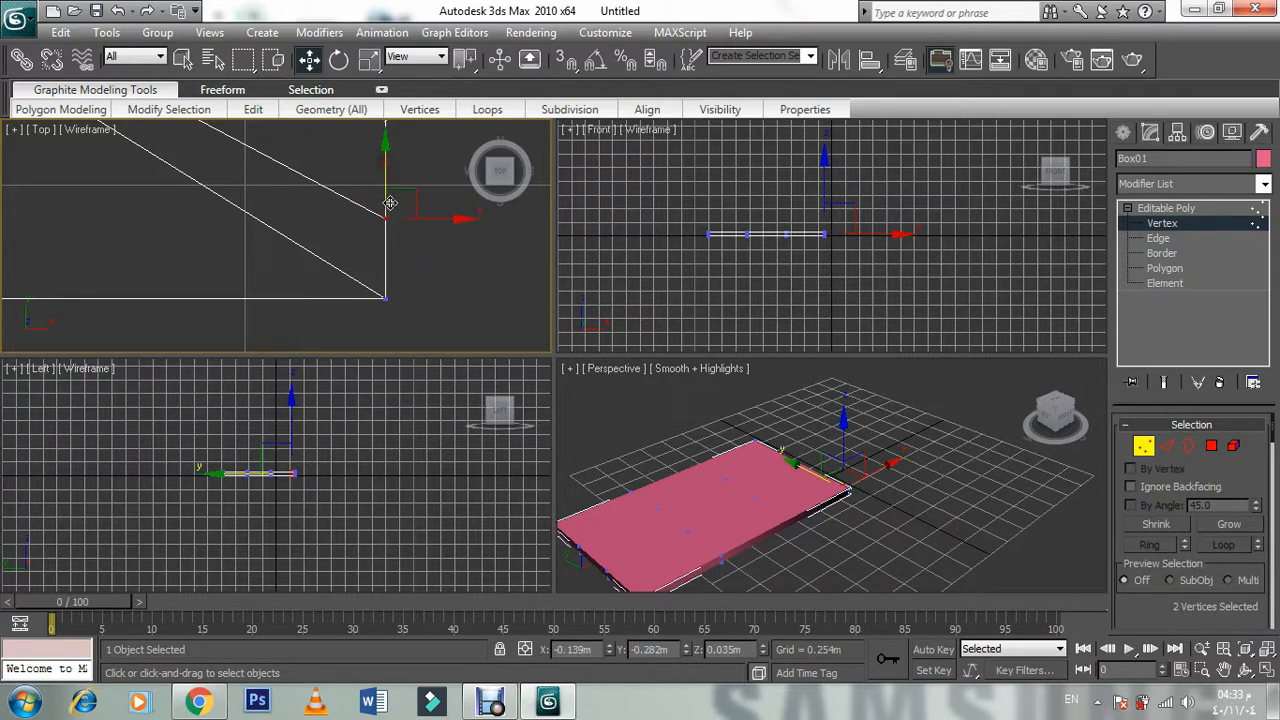
drag(389, 207, 384, 242)
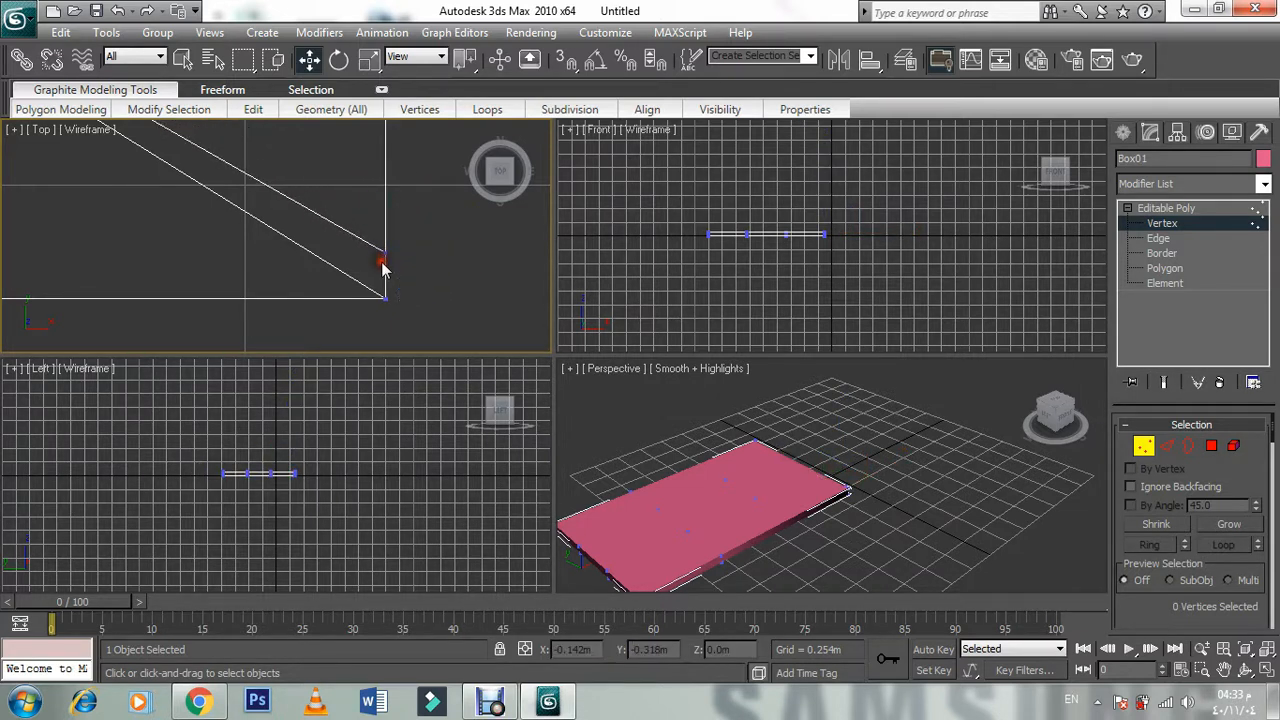
click(385, 268)
drag(376, 230, 414, 280)
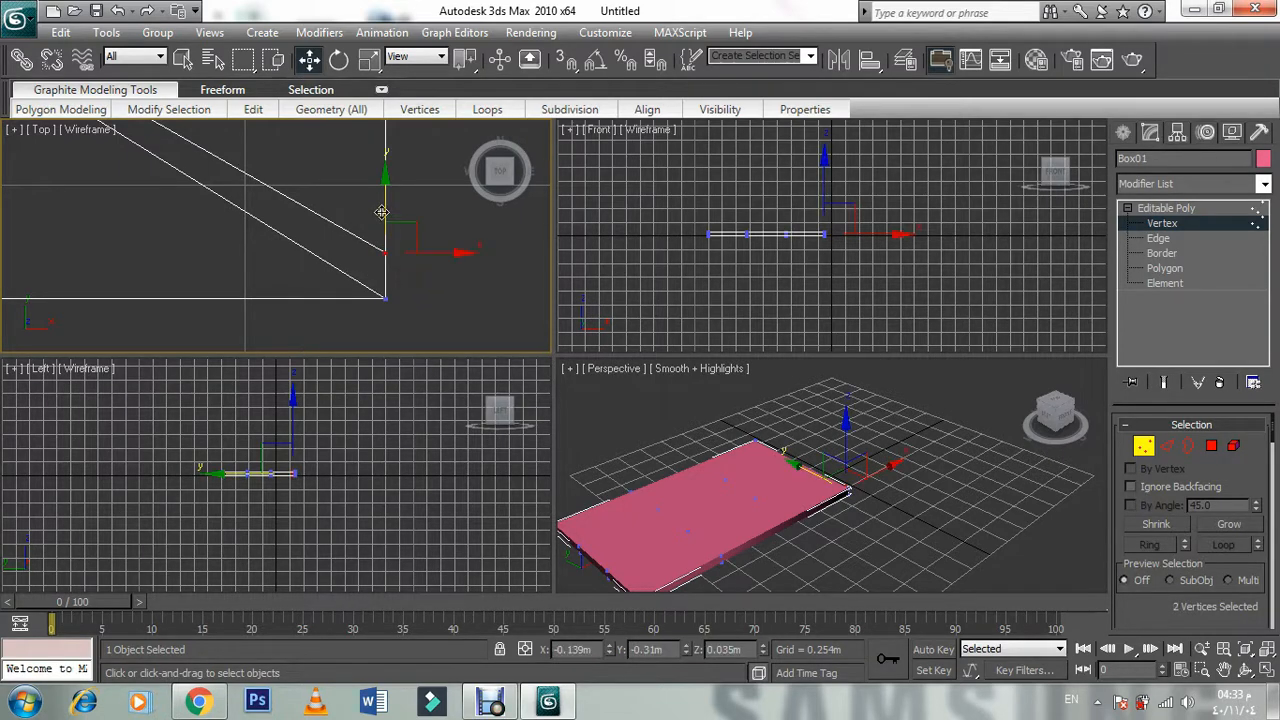
drag(385, 197, 417, 269)
click(394, 249)
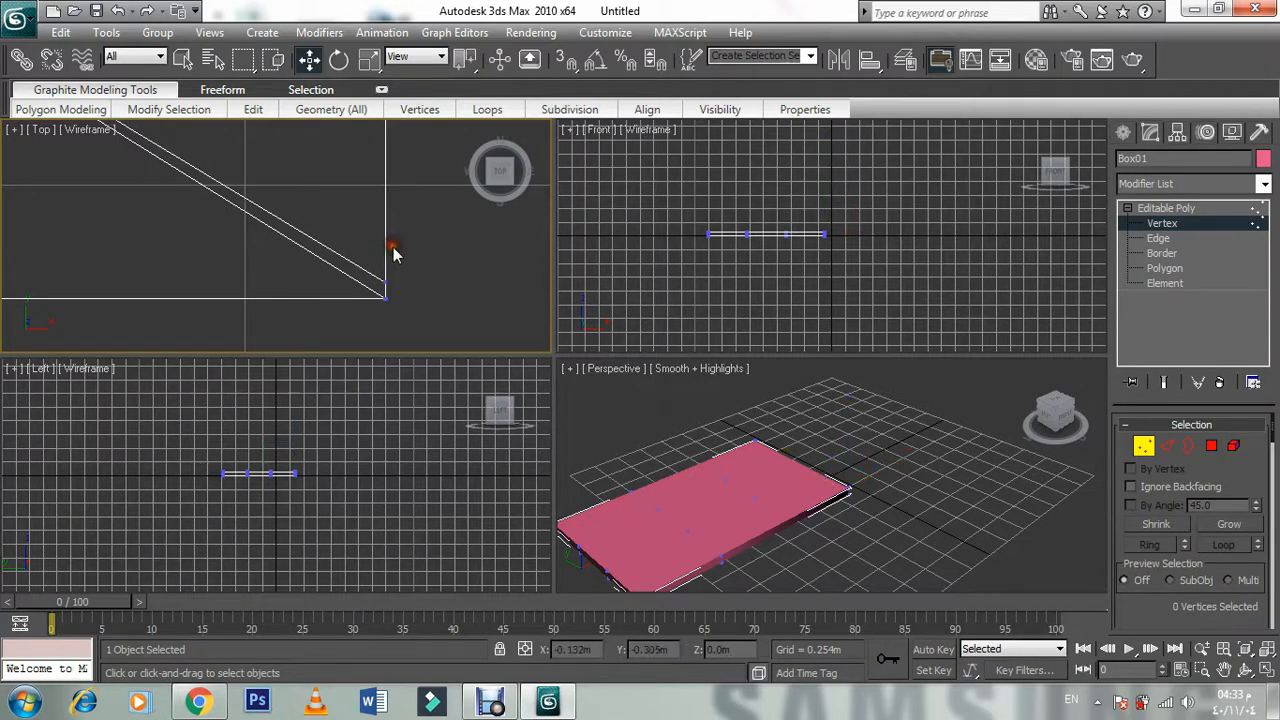
Step: Try to move the right edge's offset vertices further down along Y toward the lower-right corner
scroll(385, 295, up, 3)
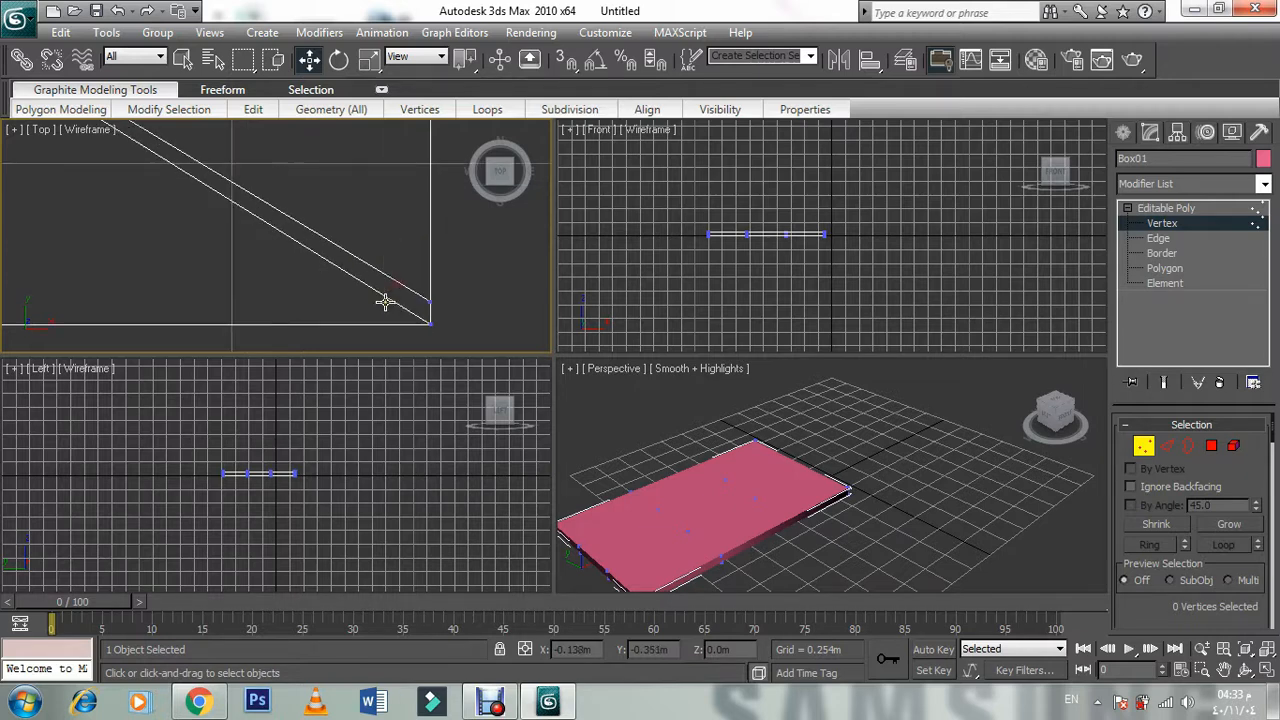
middle_drag(393, 297, 261, 210)
scroll(375, 268, up, 2)
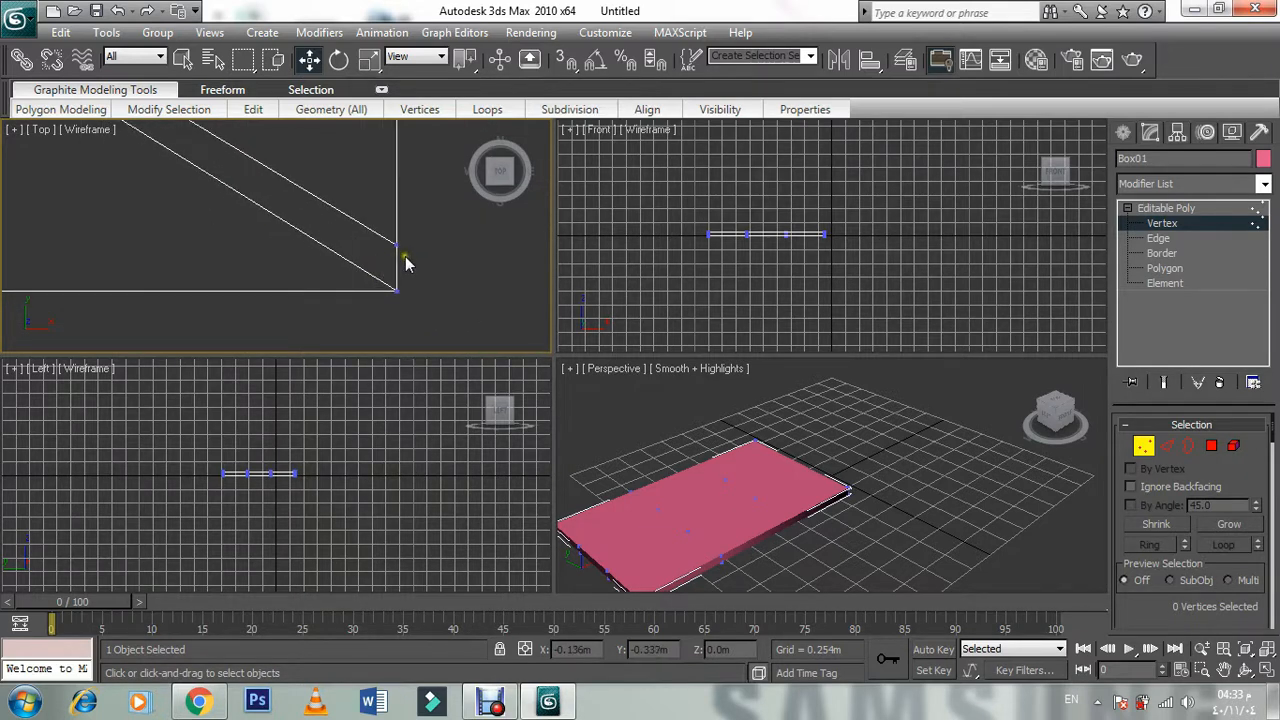
drag(378, 224, 436, 288)
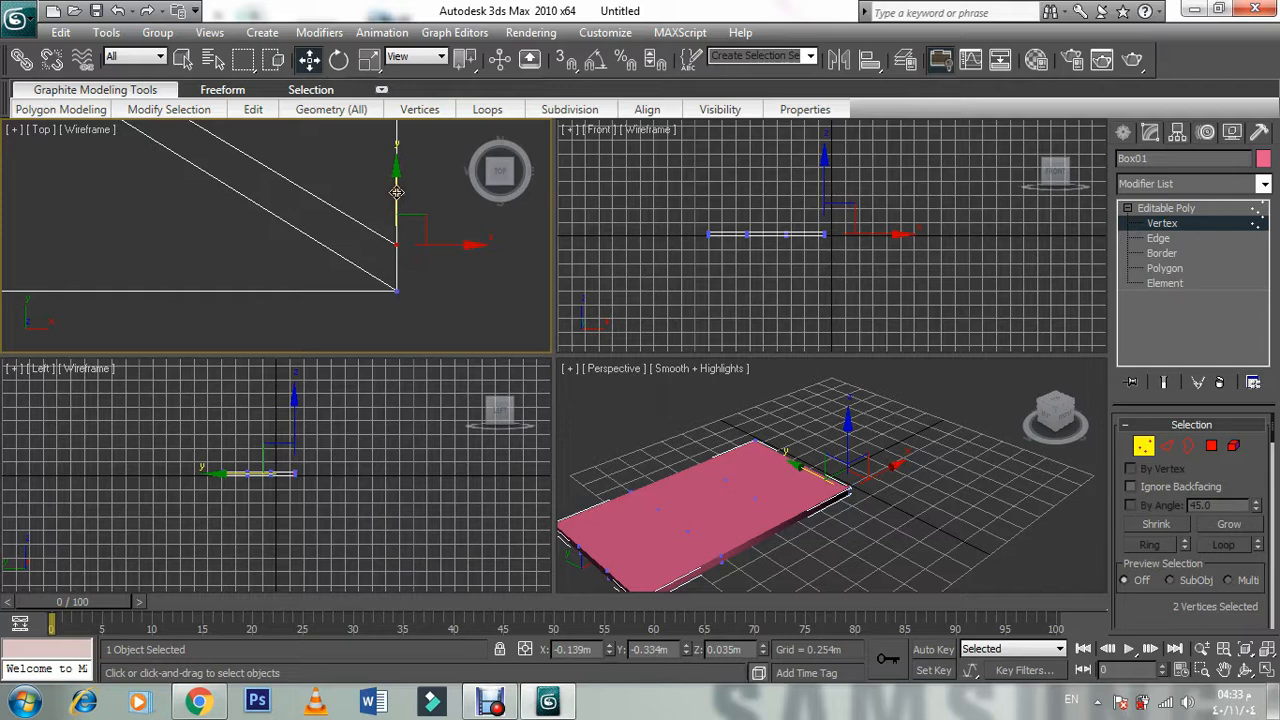
click(391, 279)
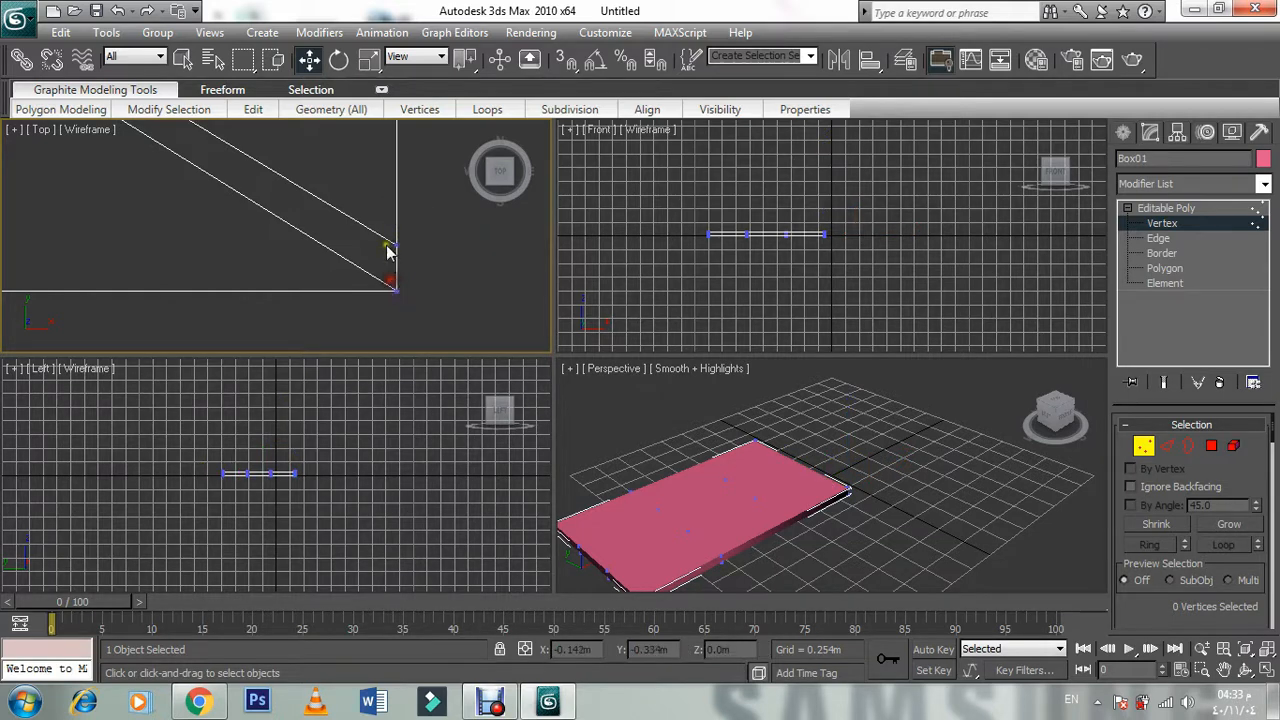
scroll(390, 258, down, 5)
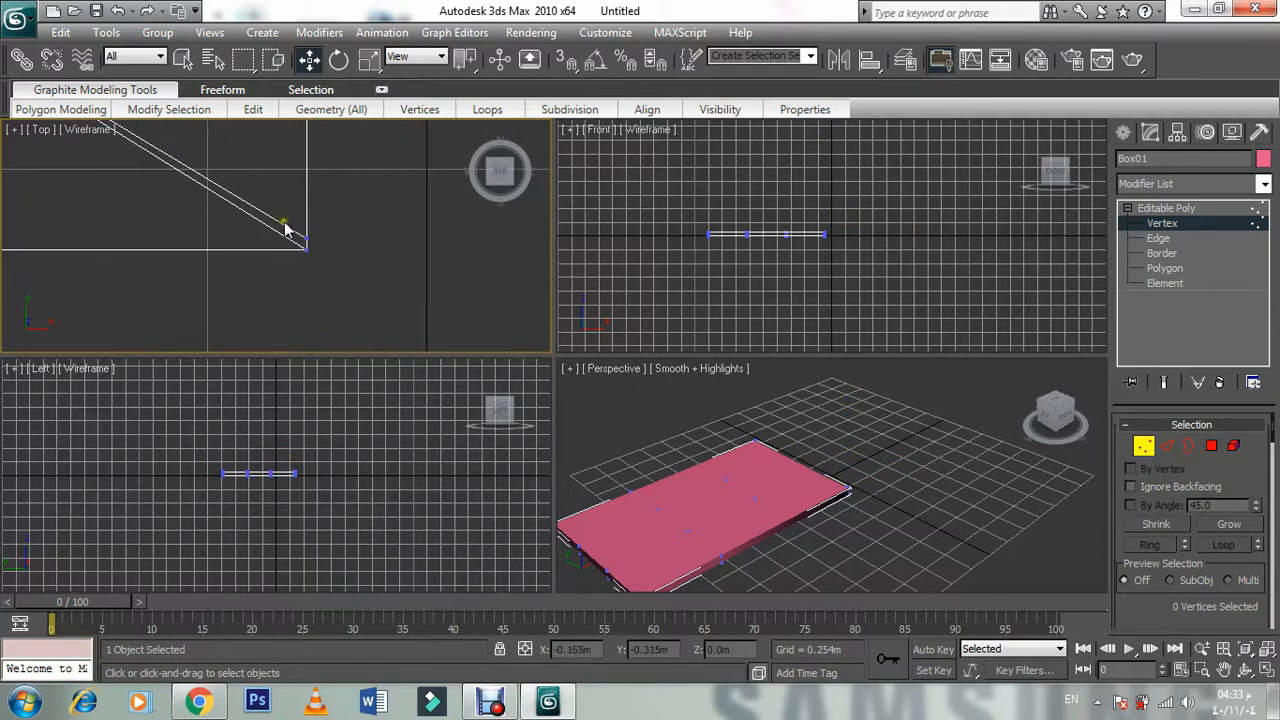
scroll(285, 228, up, 5)
scroll(381, 263, up, 4)
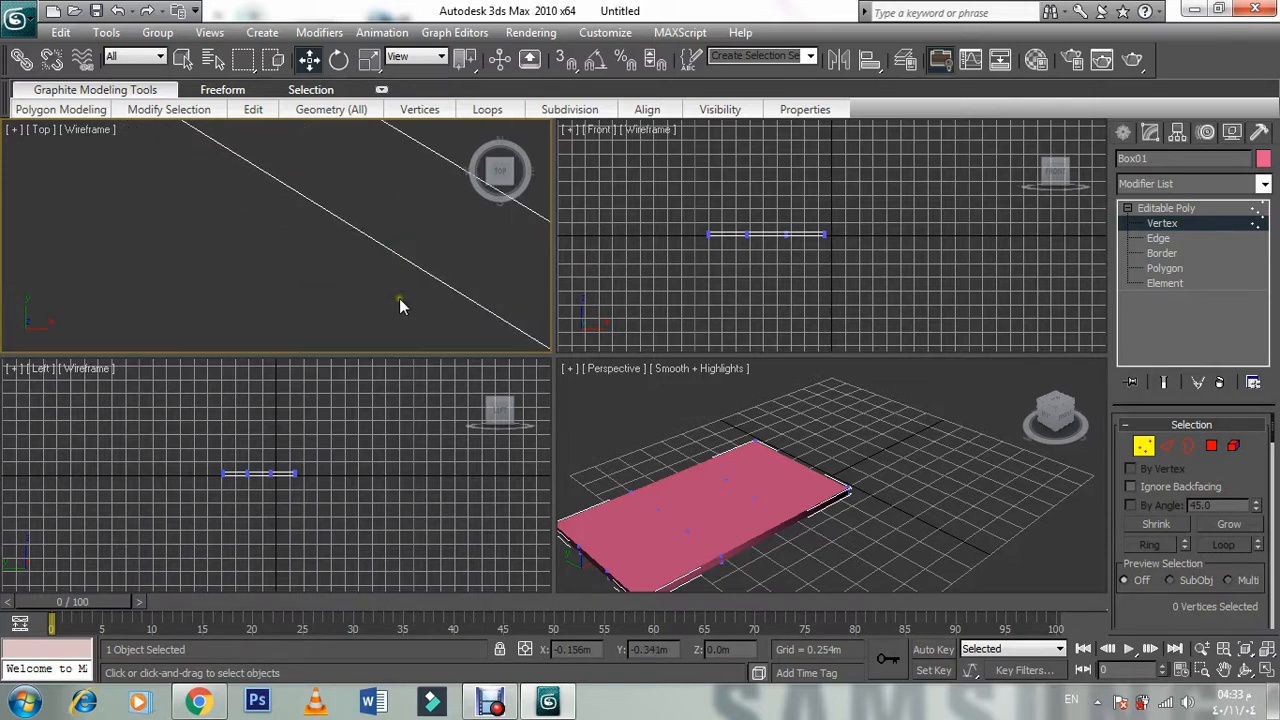
middle_drag(399, 298, 102, 186)
drag(243, 214, 279, 216)
drag(305, 128, 342, 186)
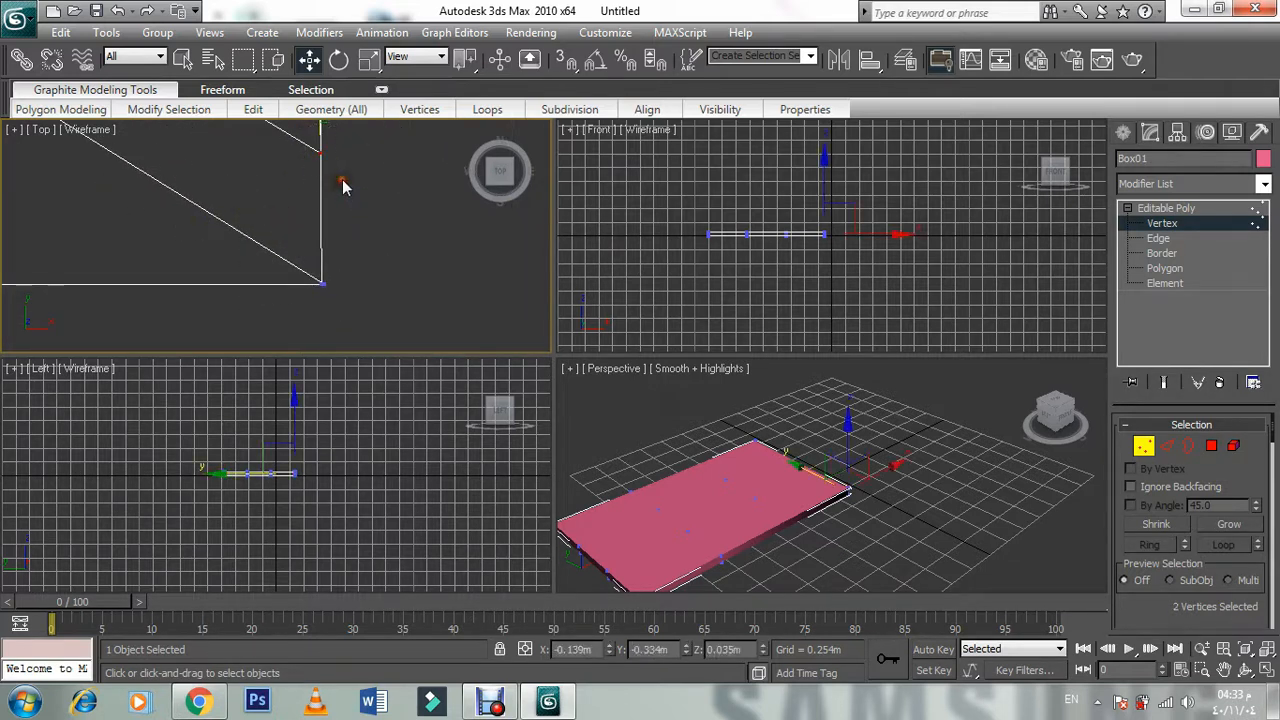
scroll(318, 160, down, 4)
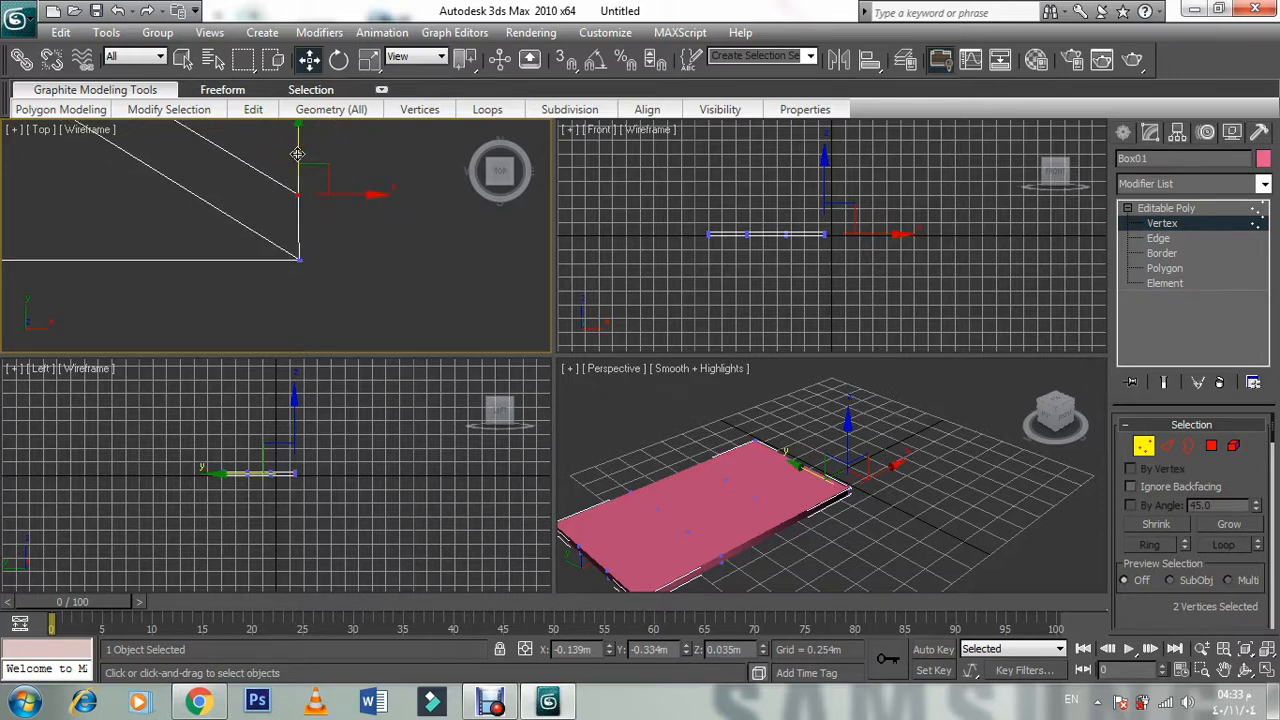
click(320, 262)
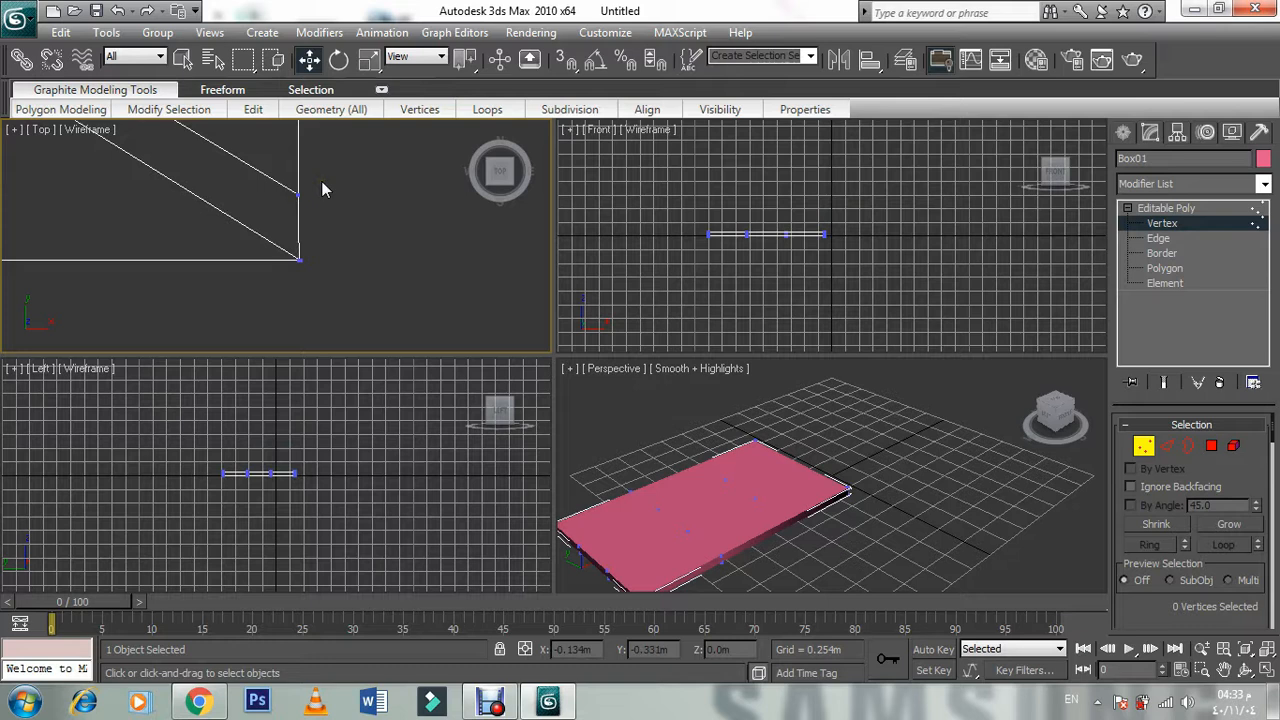
Step: Move the right edge's offset vertices down along Y onto the lower-right corner, at Y -0.347 m
drag(275, 147, 334, 224)
drag(300, 133, 319, 305)
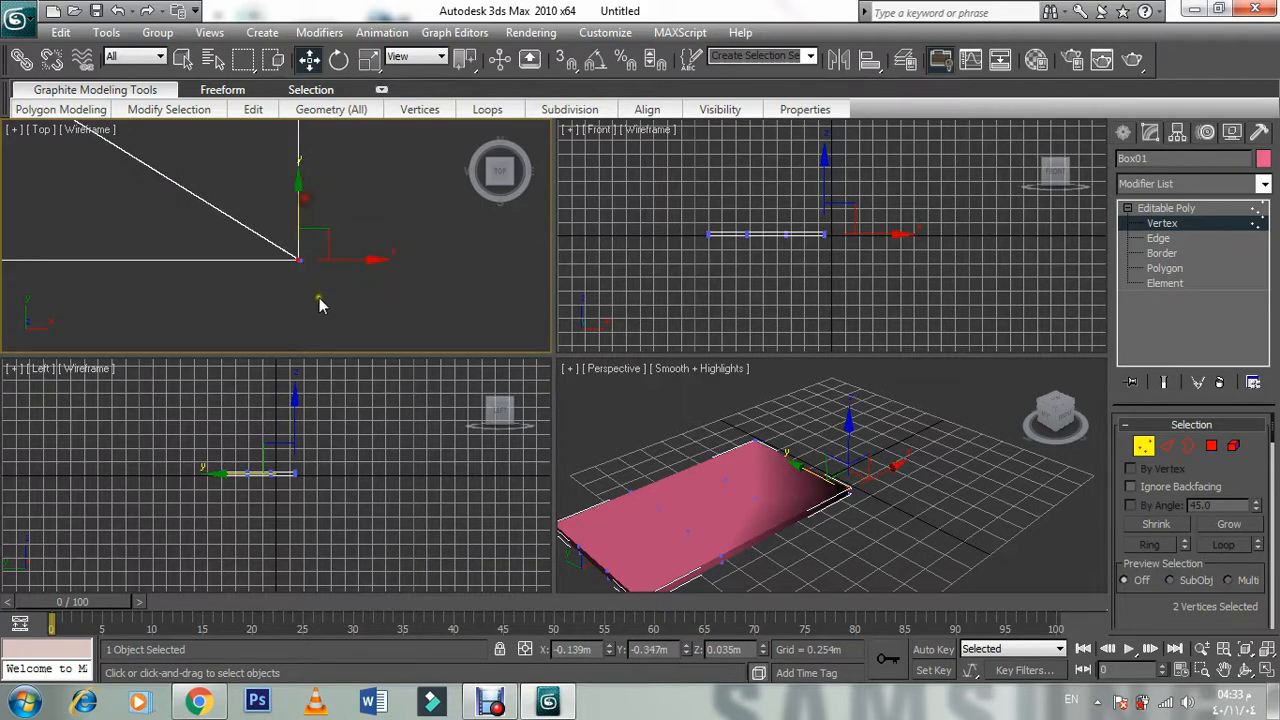
click(354, 293)
Step: Move the upper edge's remaining inner vertices along X close to the upper-left corner, at X about -2.214 m
scroll(322, 307, down, 5)
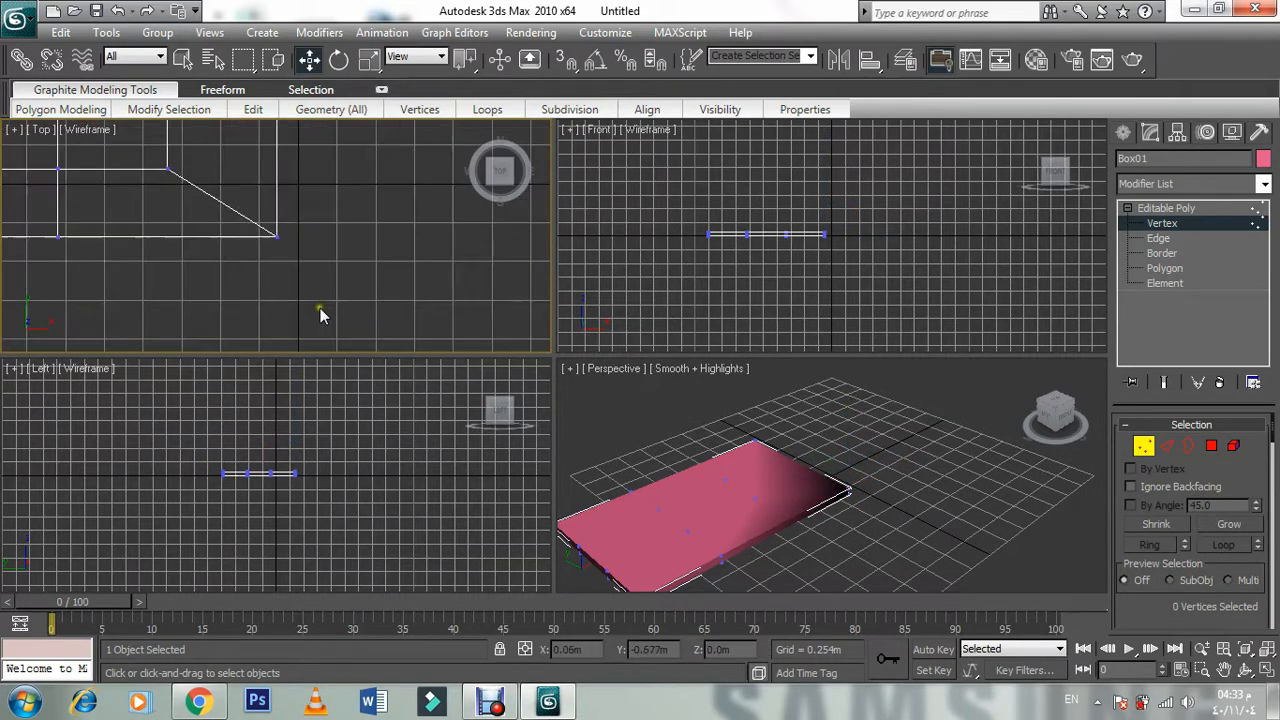
scroll(278, 236, up, 4)
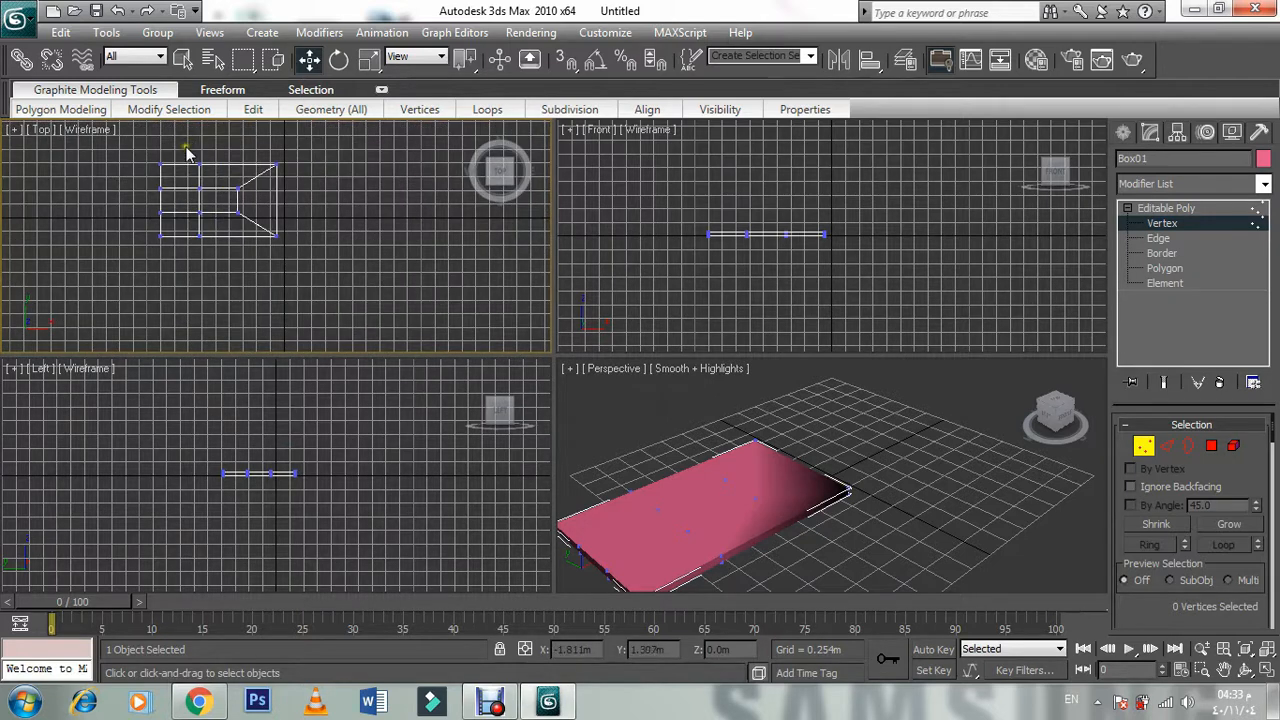
drag(184, 147, 226, 148)
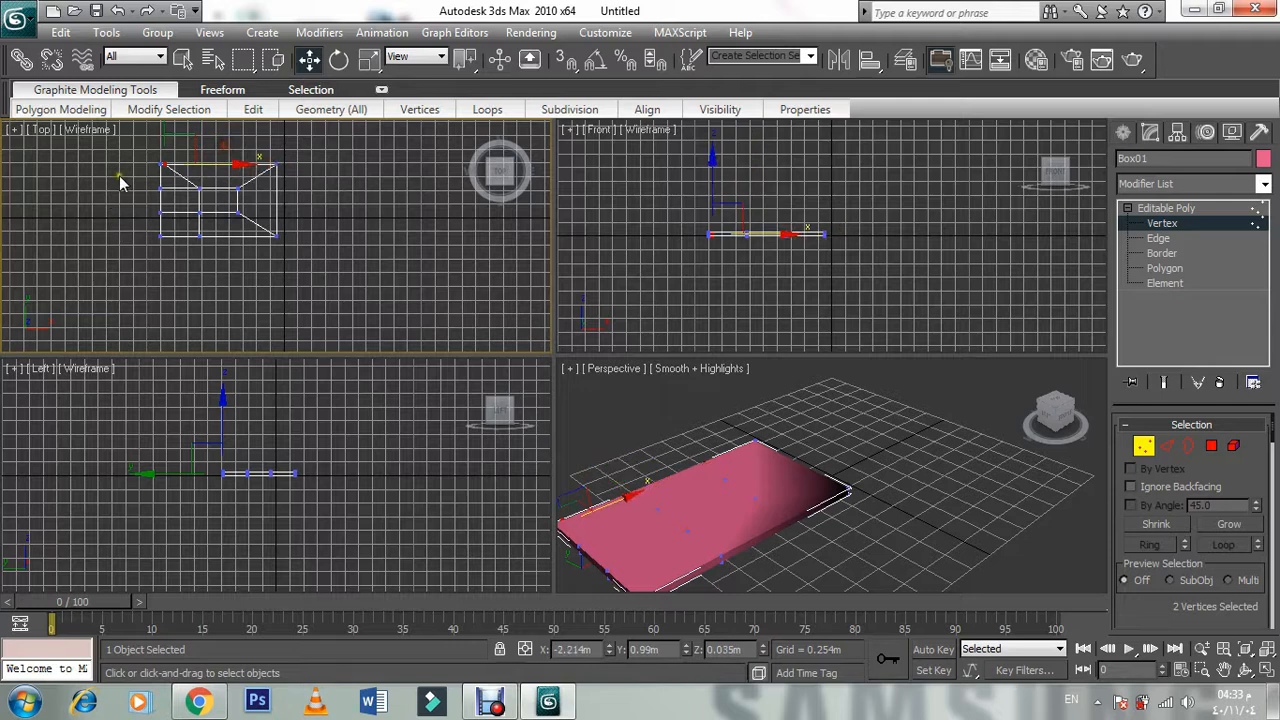
click(143, 161)
Step: Move the left edge's inner vertices along Y near their closest corners and the lower edge's inner vertices along X near the lower-left corner
drag(142, 176, 245, 298)
click(160, 228)
click(142, 175)
click(208, 271)
drag(243, 235, 209, 222)
click(165, 281)
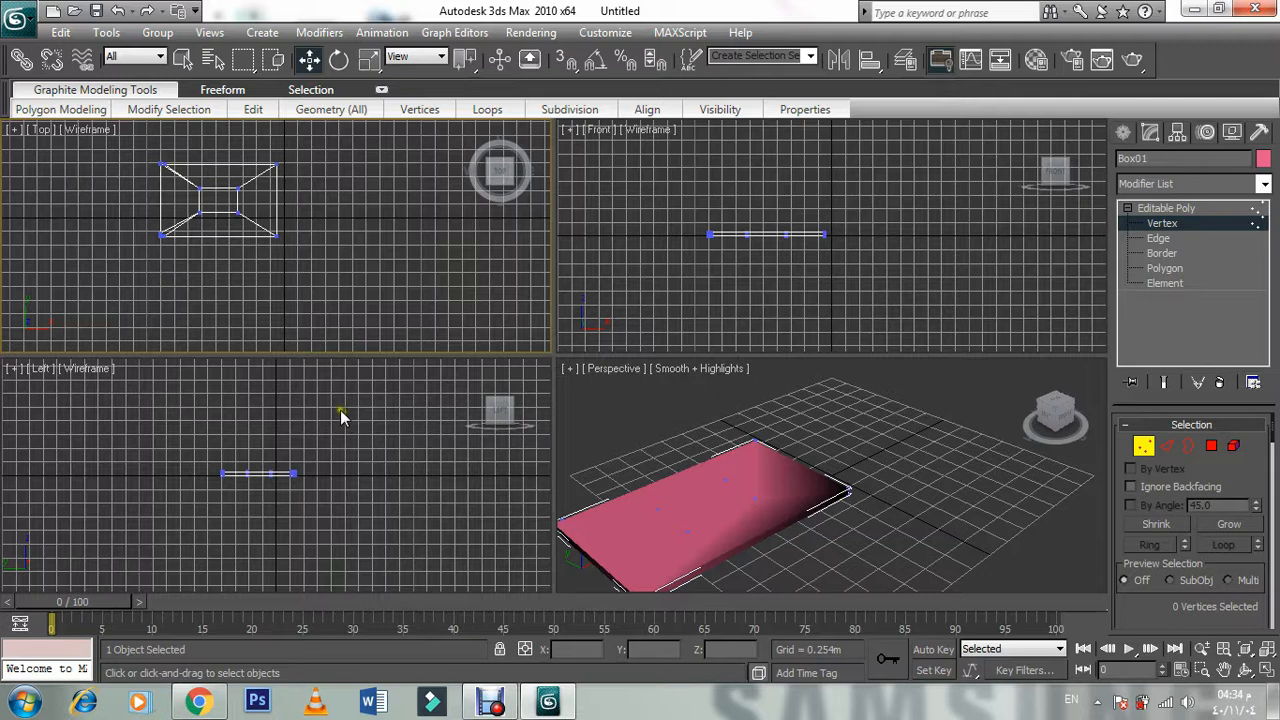
Step: Fine-tune the lower edge's offset vertices along X to meet the lower-left corner, at X -2.288 m
scroll(157, 252, up, 4)
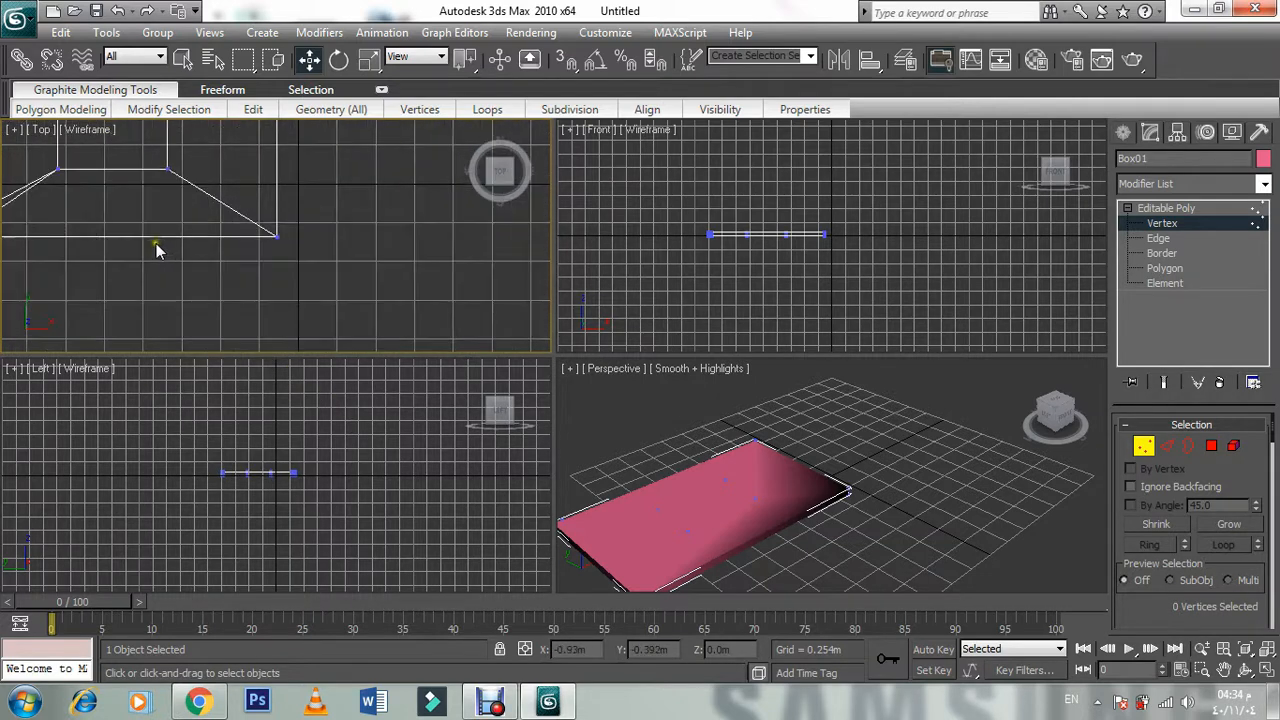
scroll(417, 274, up, 2)
scroll(349, 243, up, 1)
scroll(209, 286, up, 3)
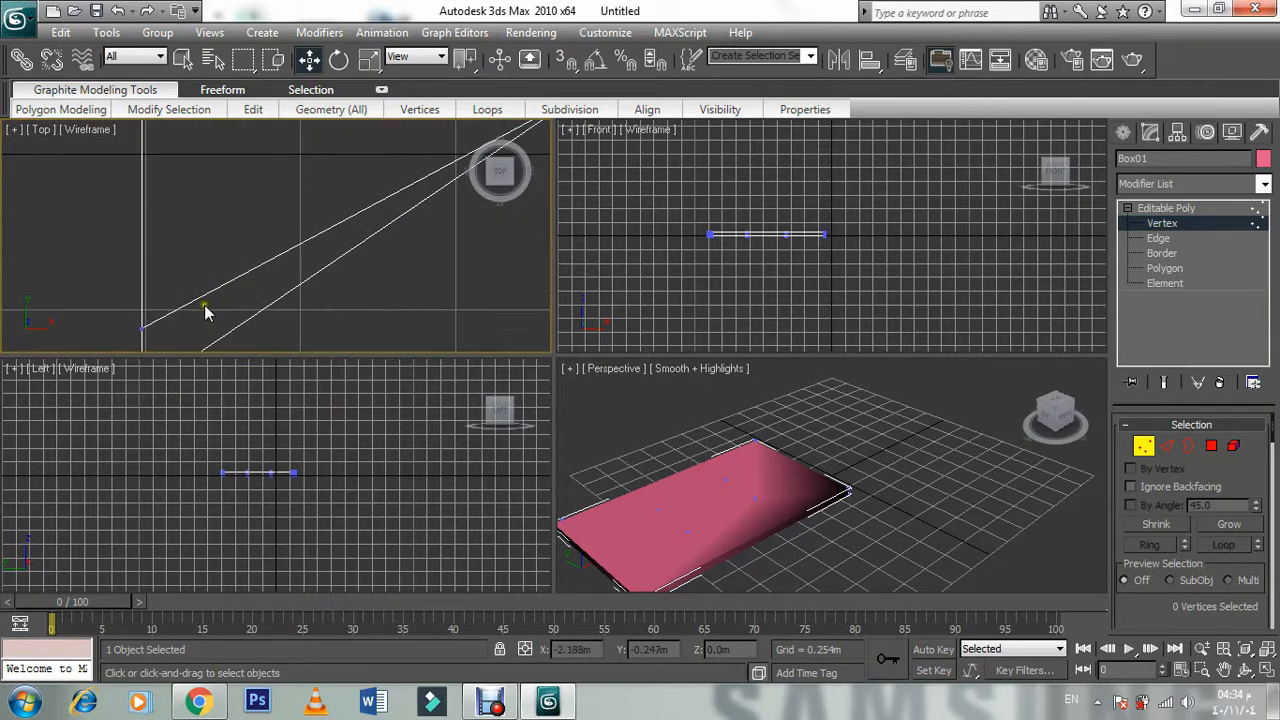
middle_drag(205, 313, 253, 203)
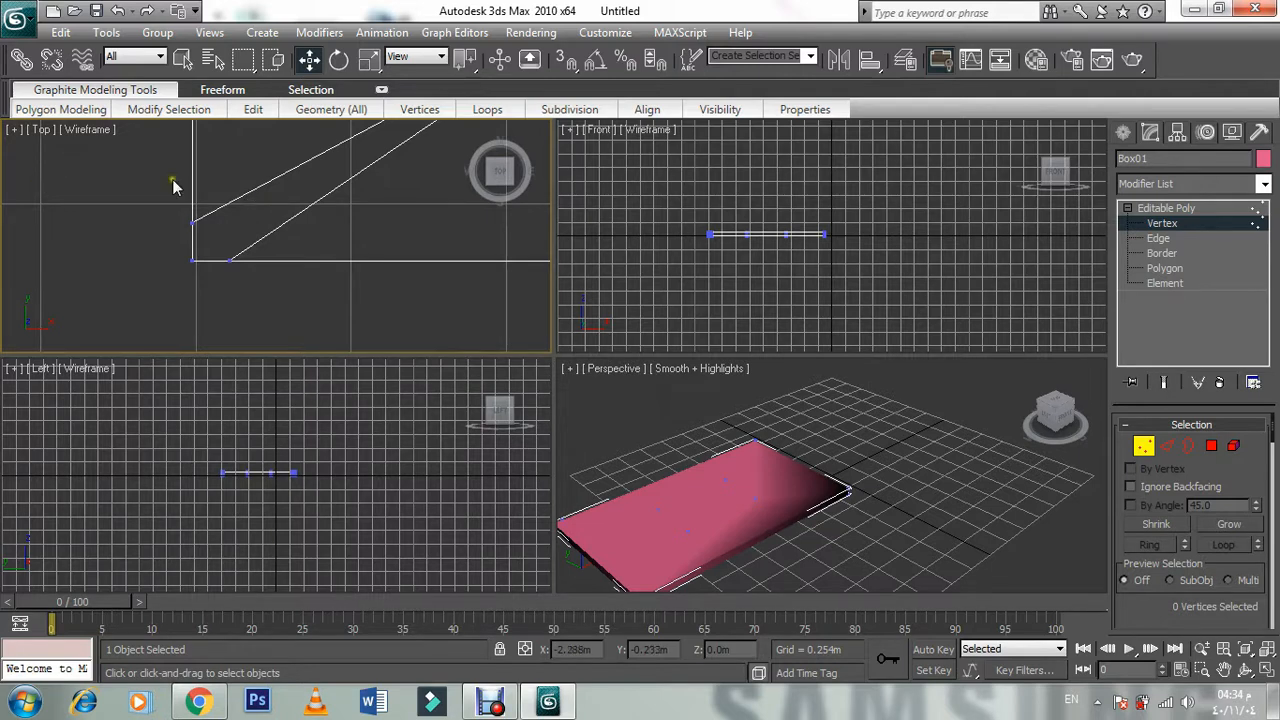
drag(217, 252, 251, 249)
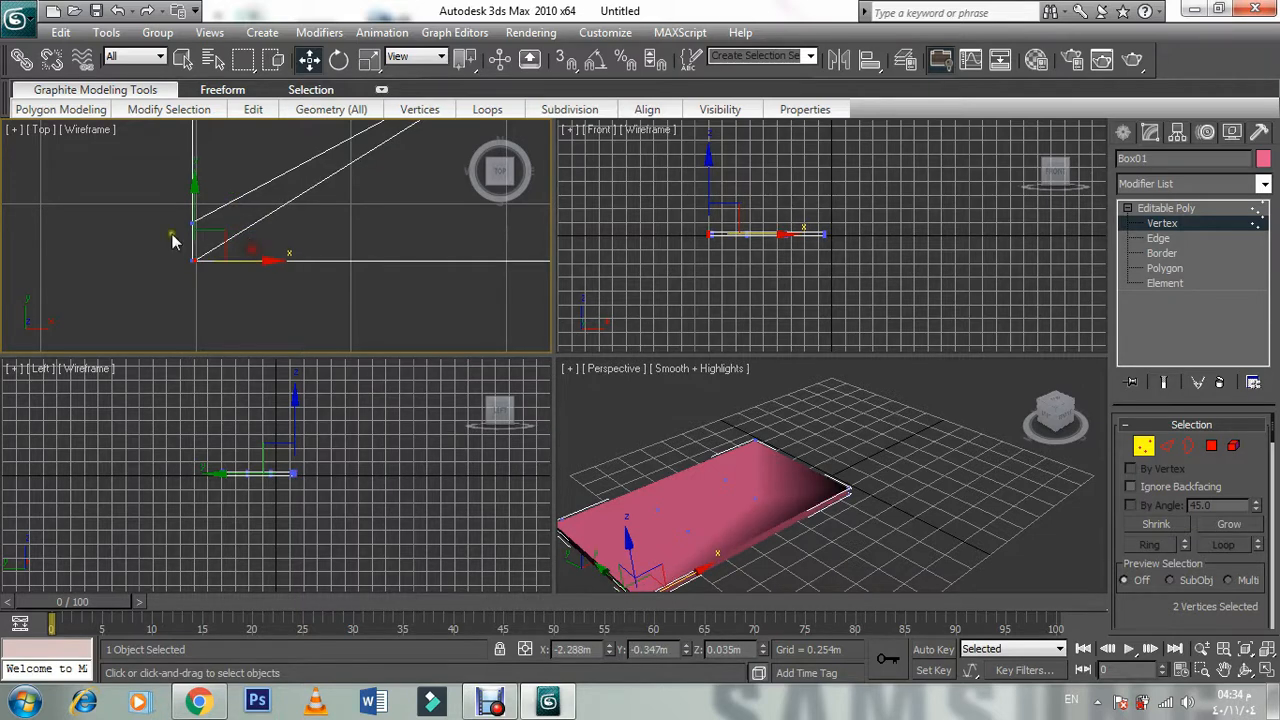
click(109, 191)
Step: Move the left edge's vertices just above the lower-left corner down along Y onto that corner
drag(144, 193, 191, 226)
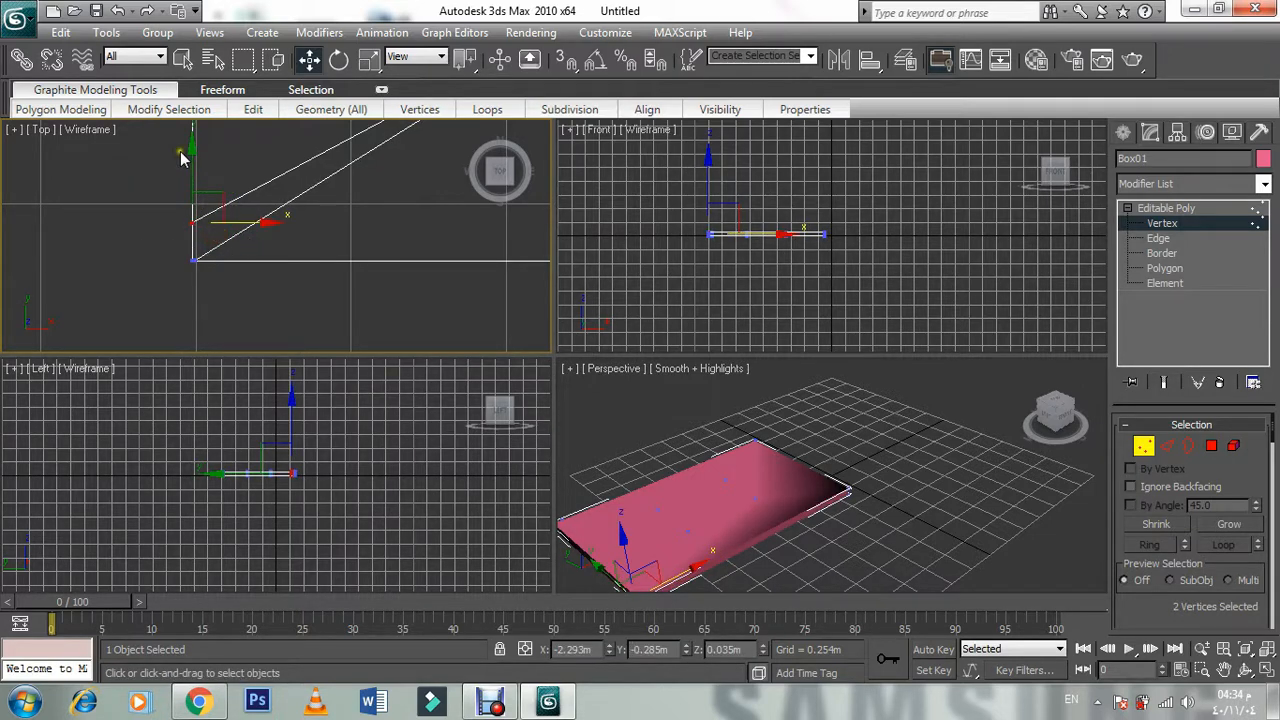
drag(192, 160, 208, 198)
click(118, 270)
Step: Move the vertices still offset around the upper-left corner along Y and X until they all meet at that corner
scroll(126, 285, down, 6)
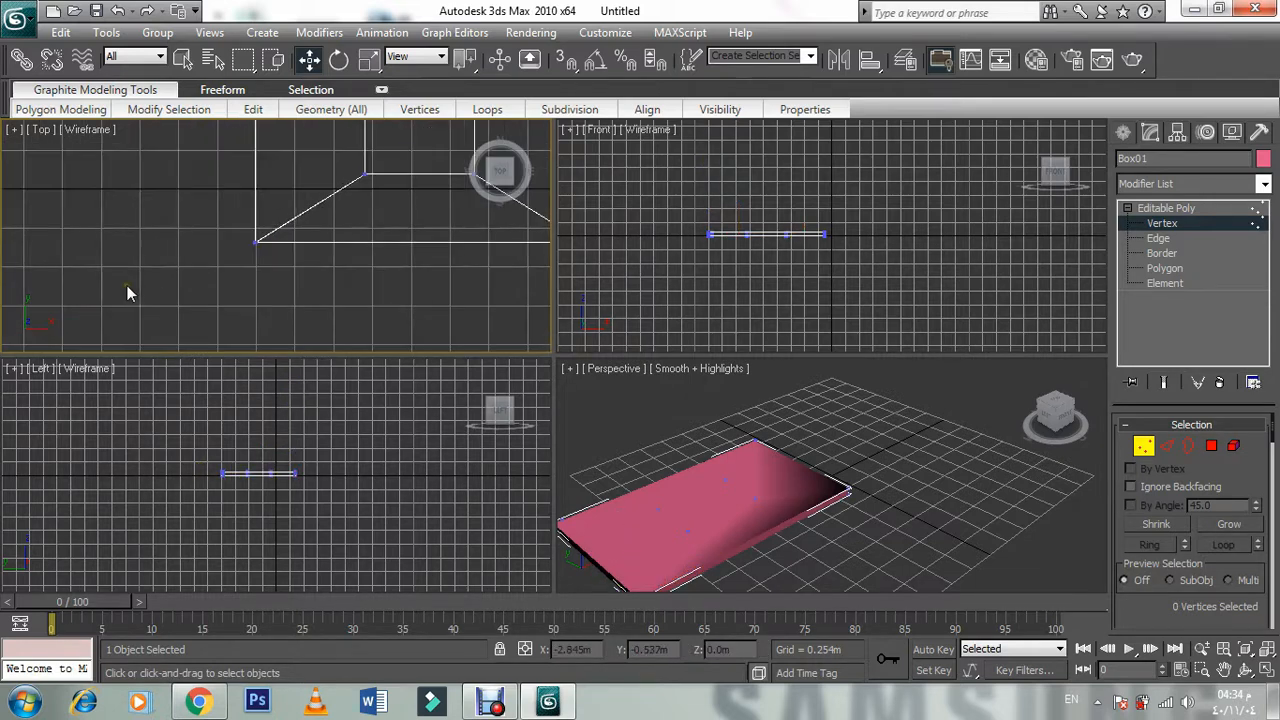
scroll(202, 261, down, 1)
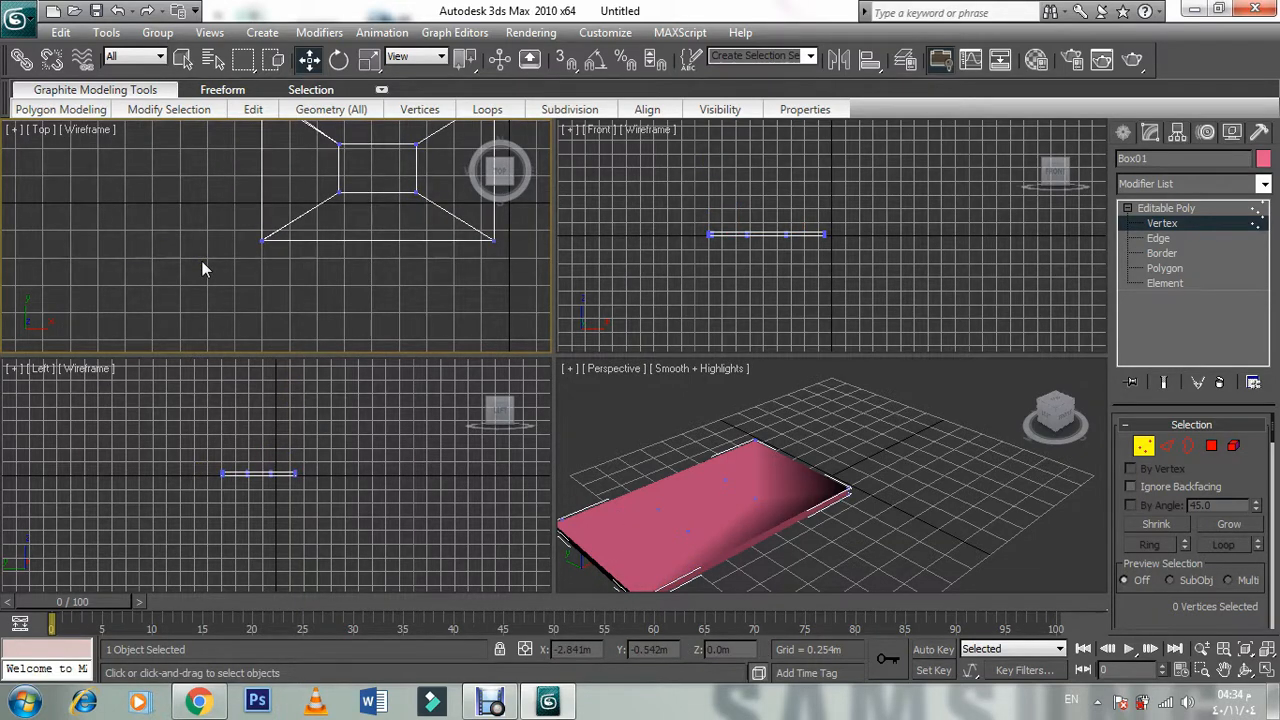
middle_drag(249, 210, 249, 286)
scroll(268, 221, up, 2)
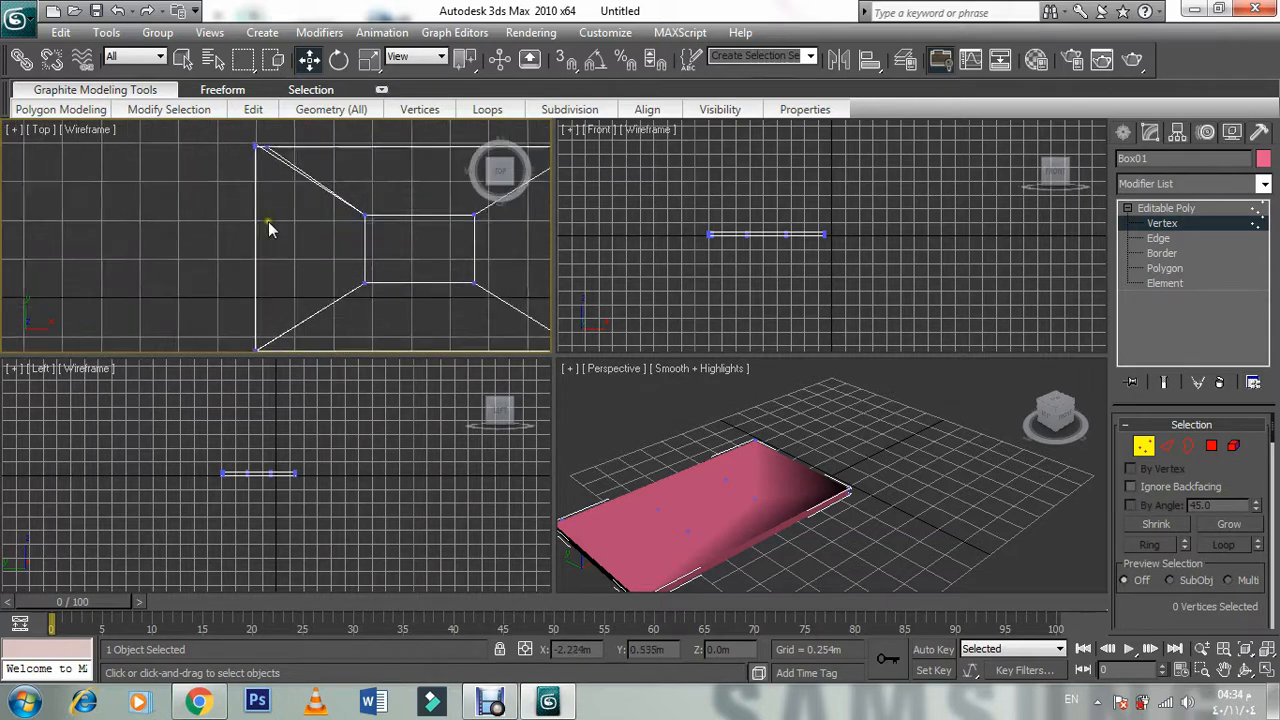
scroll(271, 205, up, 4)
scroll(241, 223, up, 2)
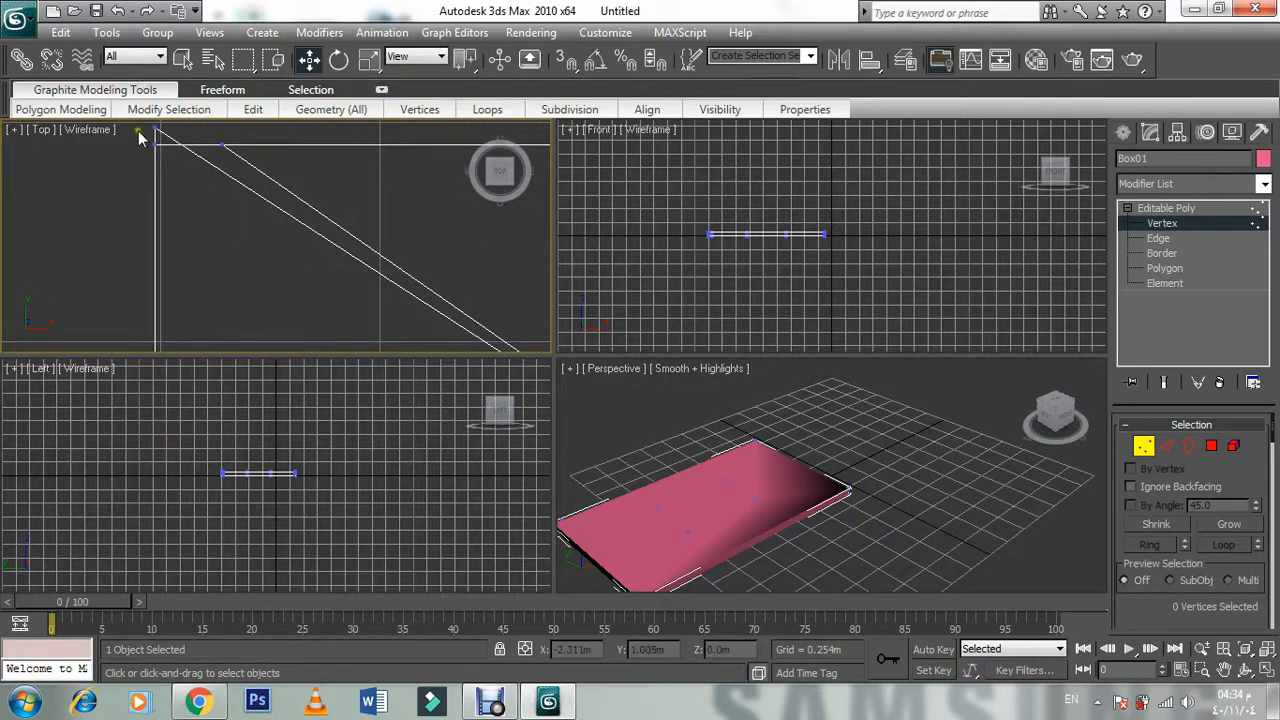
drag(145, 135, 157, 163)
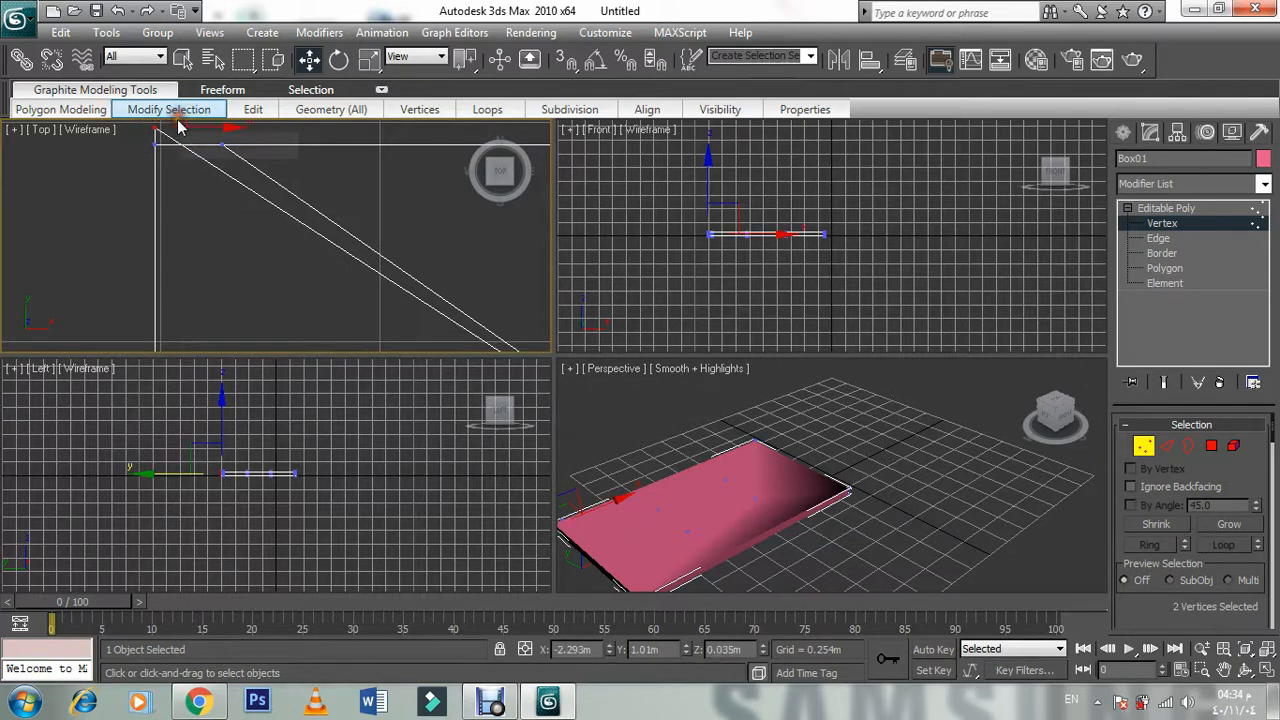
mouse_move(172, 112)
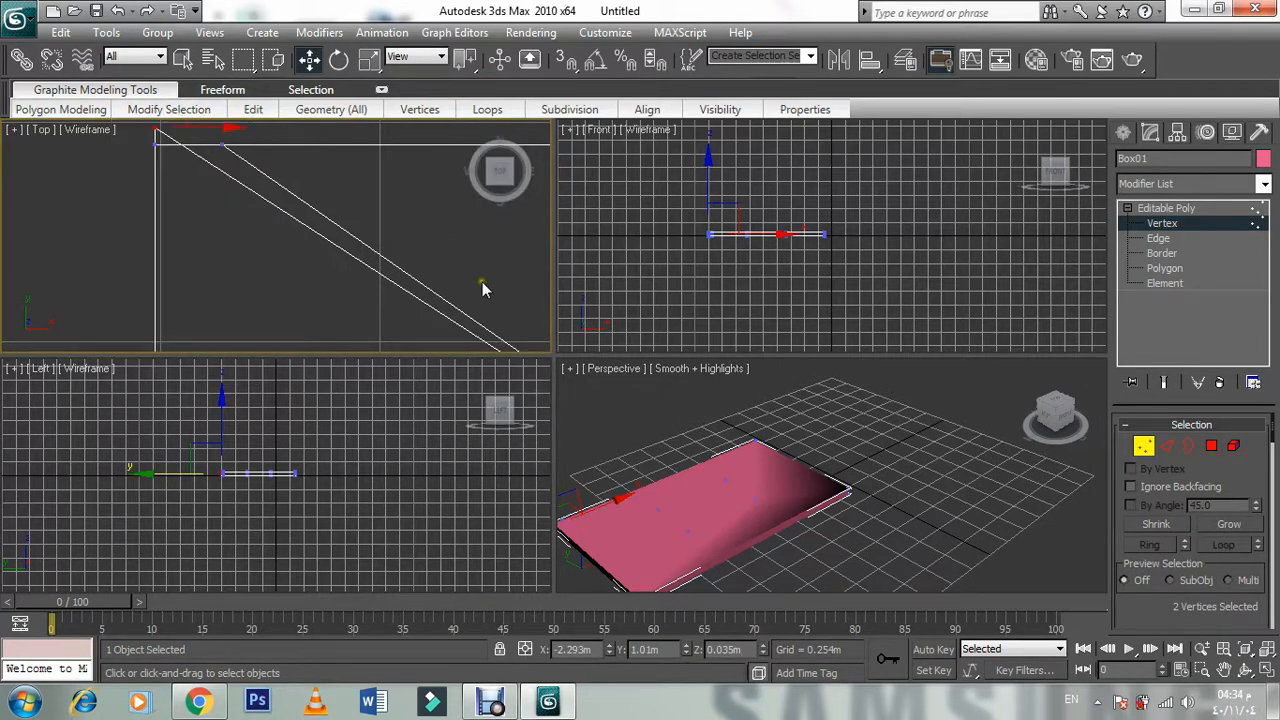
middle_drag(437, 277, 456, 371)
middle_click(456, 371)
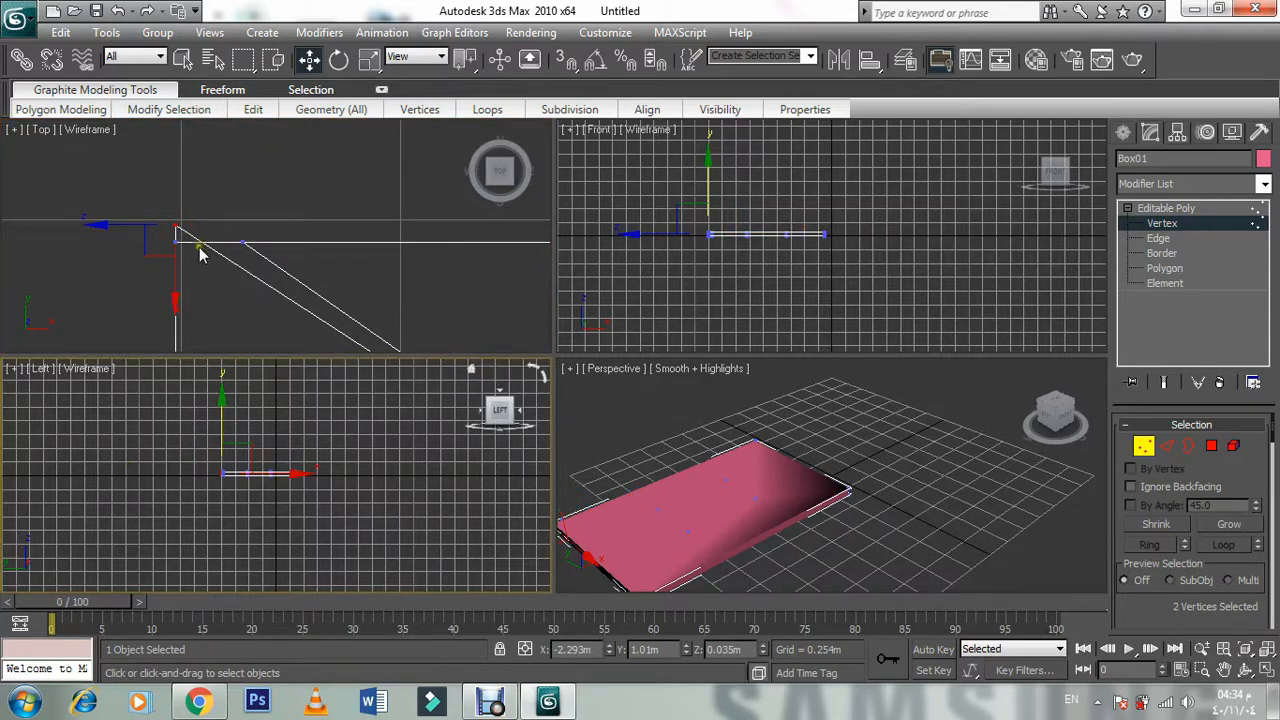
middle_click(308, 308)
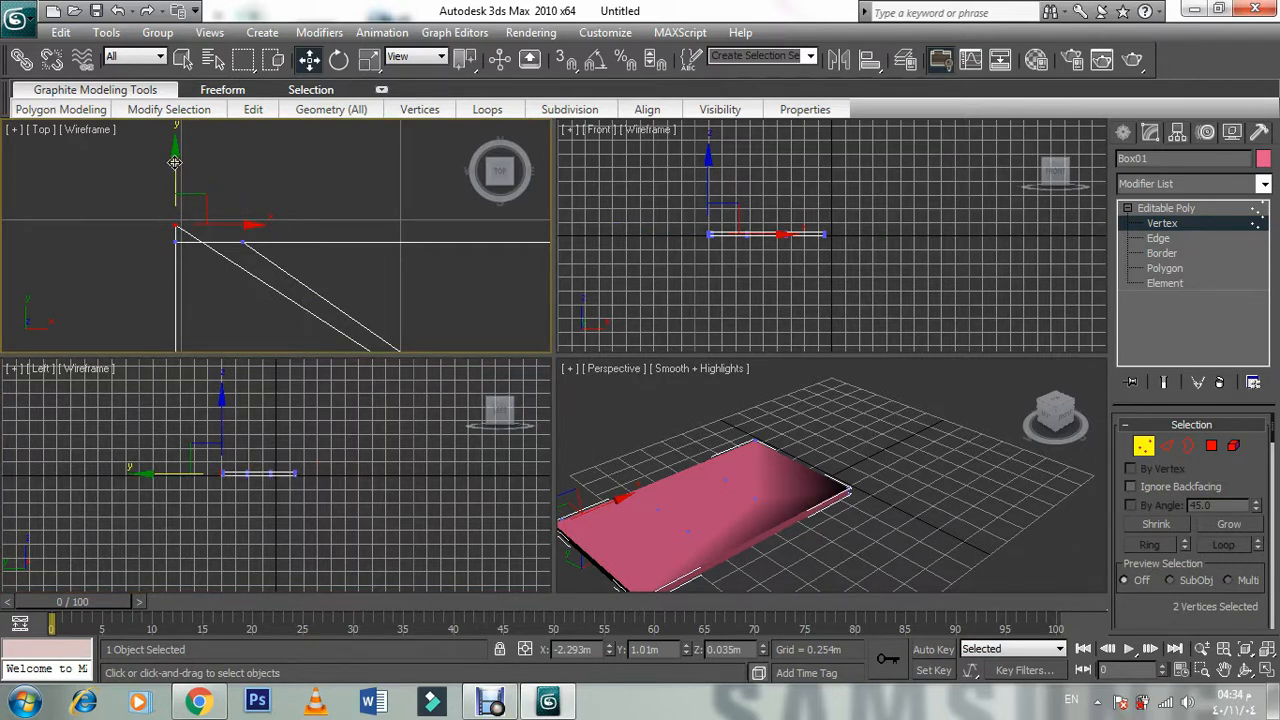
drag(175, 162, 243, 236)
click(286, 189)
click(386, 174)
scroll(369, 254, down, 10)
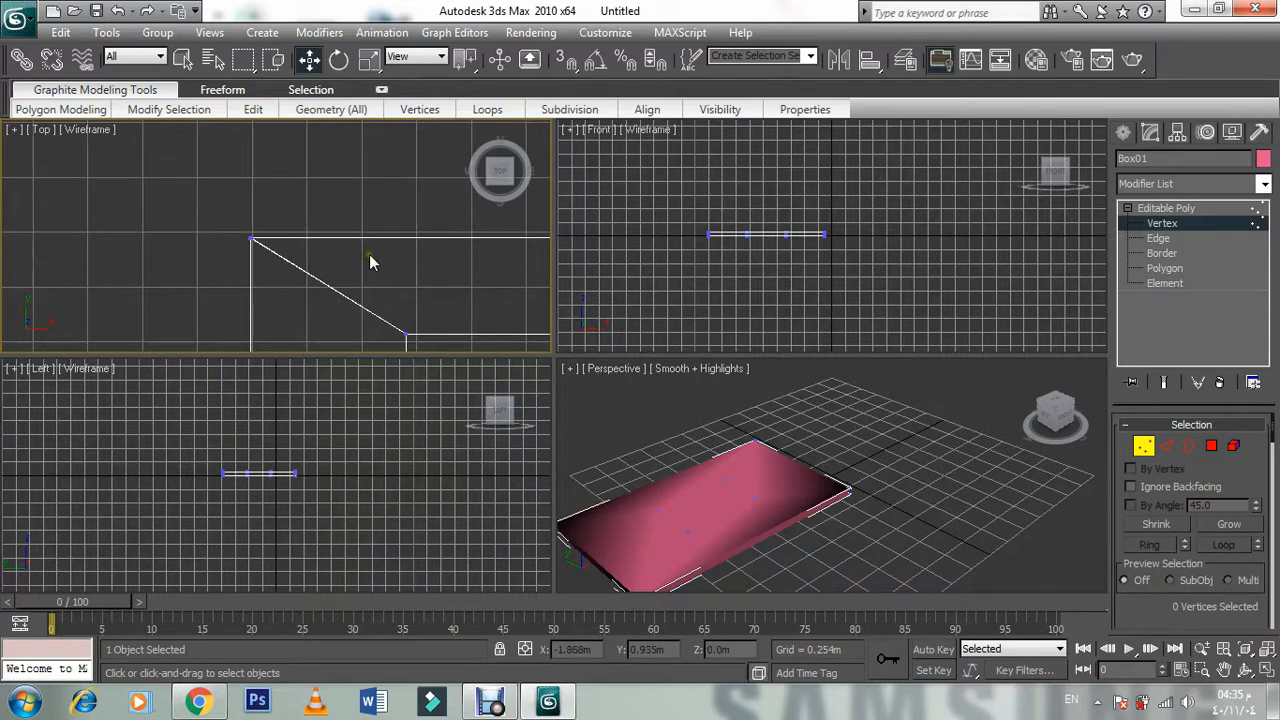
scroll(369, 262, up, 2)
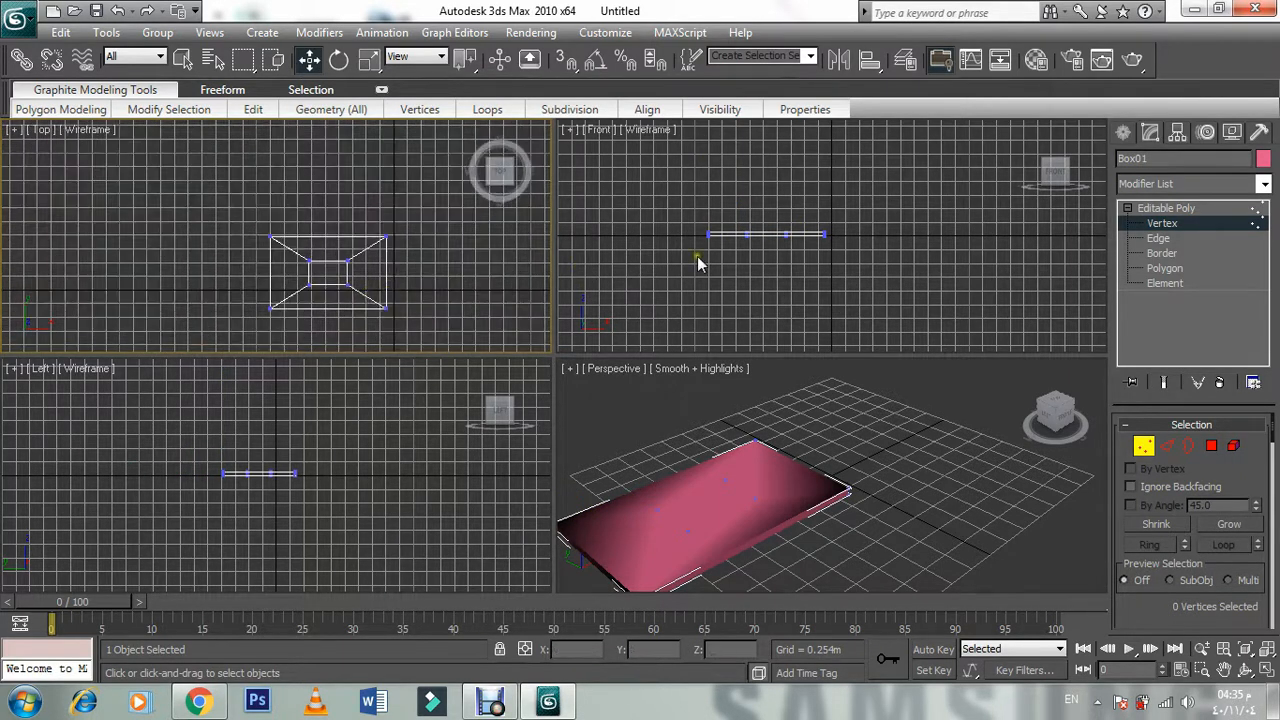
Step: Delete the box's whole lower row of vertices in the Front view, keeping only its upper face
click(858, 242)
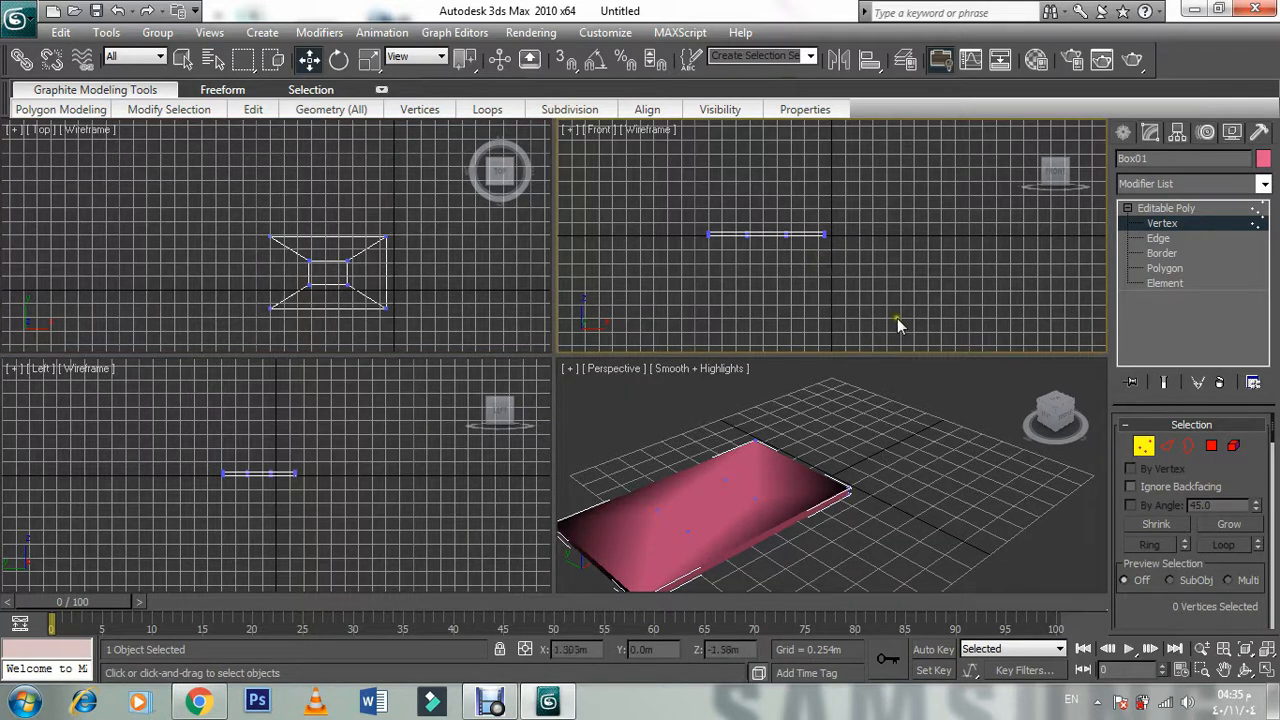
scroll(818, 300, up, 4)
middle_drag(749, 249, 828, 256)
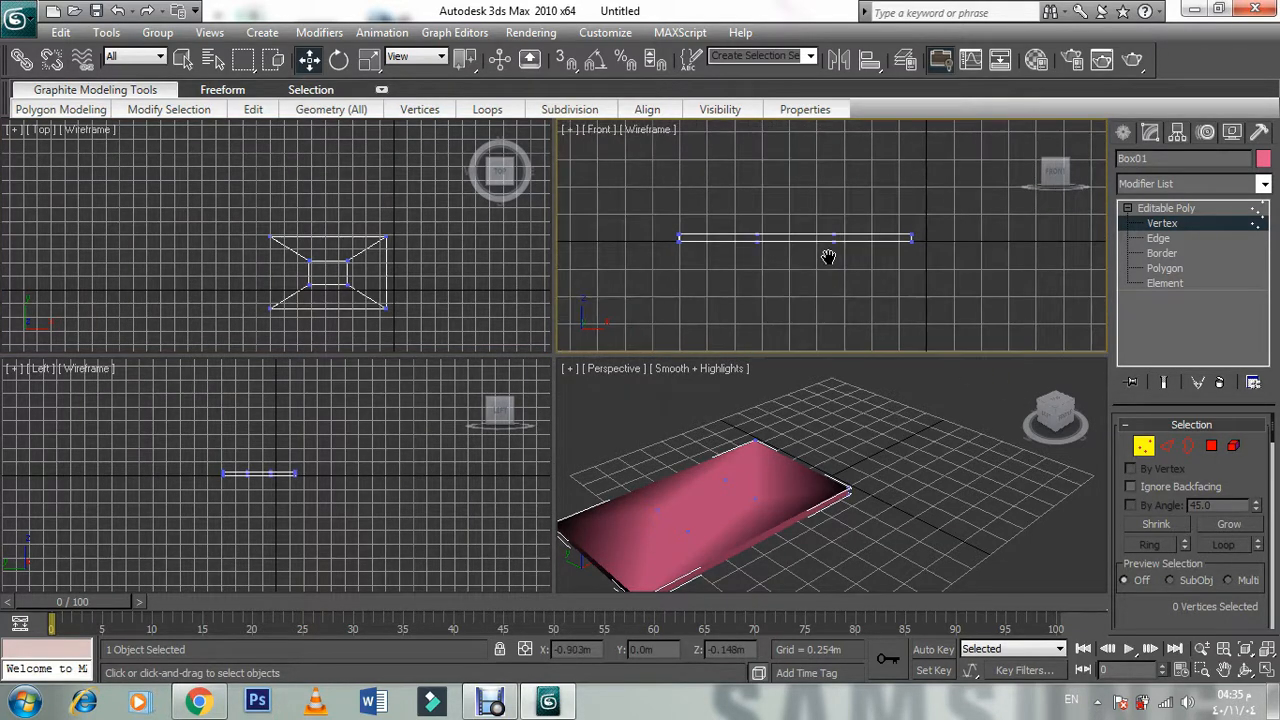
scroll(888, 250, up, 2)
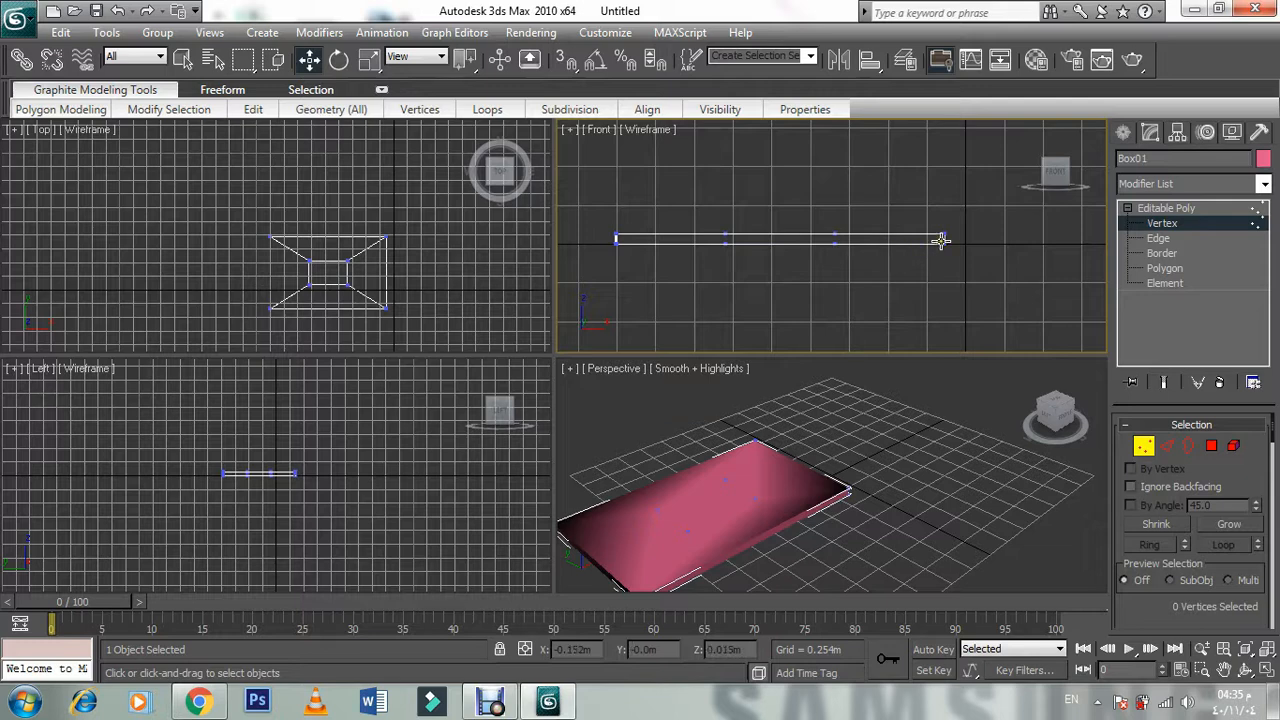
click(951, 240)
click(862, 254)
click(951, 240)
drag(964, 242, 605, 310)
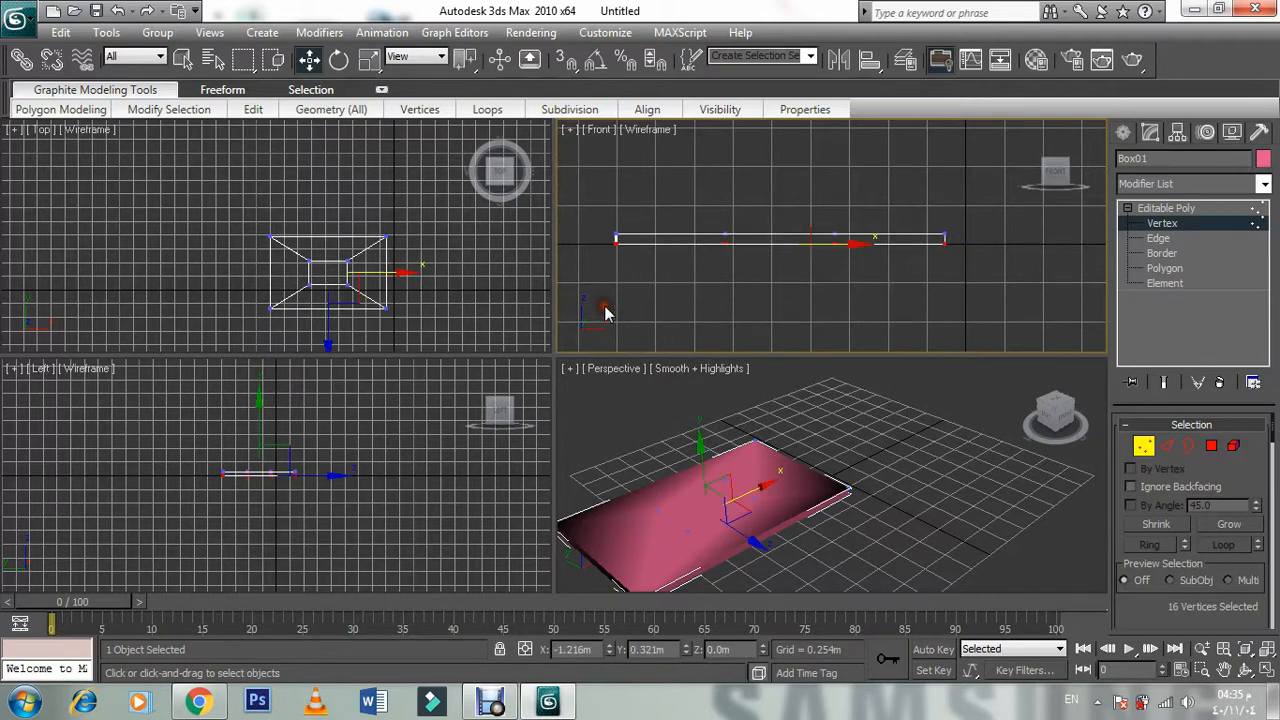
click(605, 314)
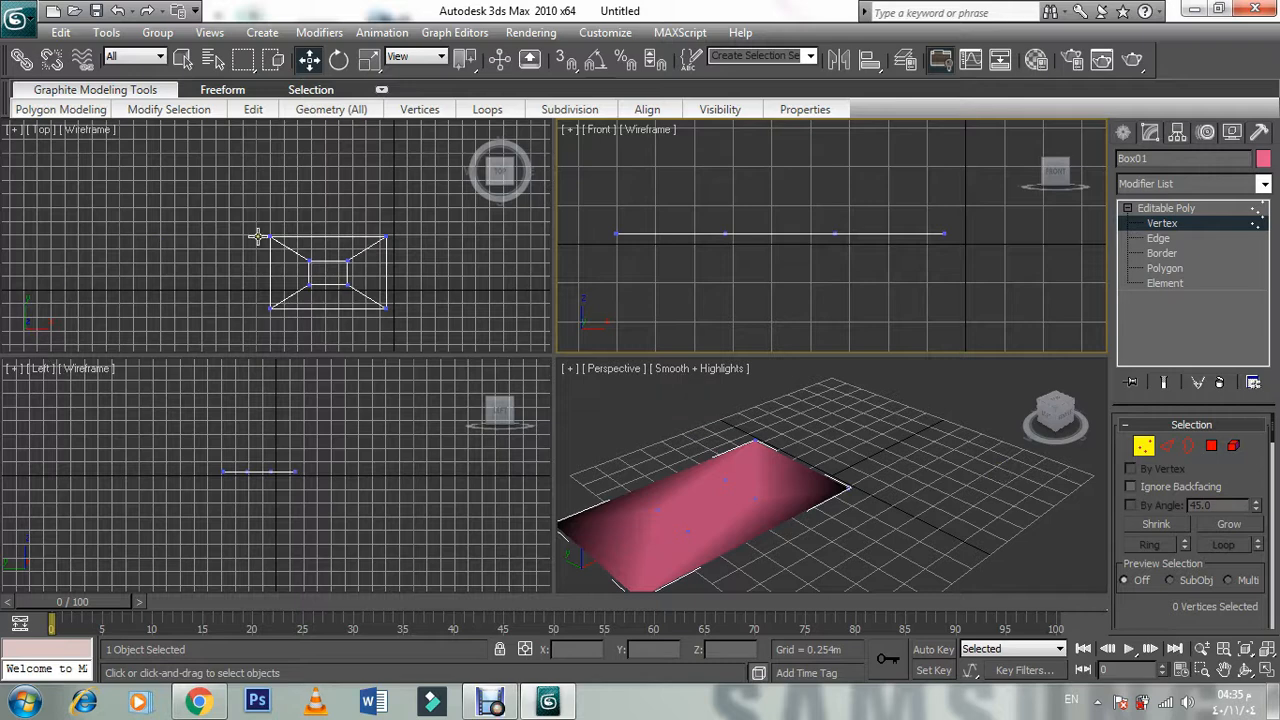
Step: Select the four inner vertices of the flat face in the Top view and try the Extrude tool on them
drag(302, 246, 360, 308)
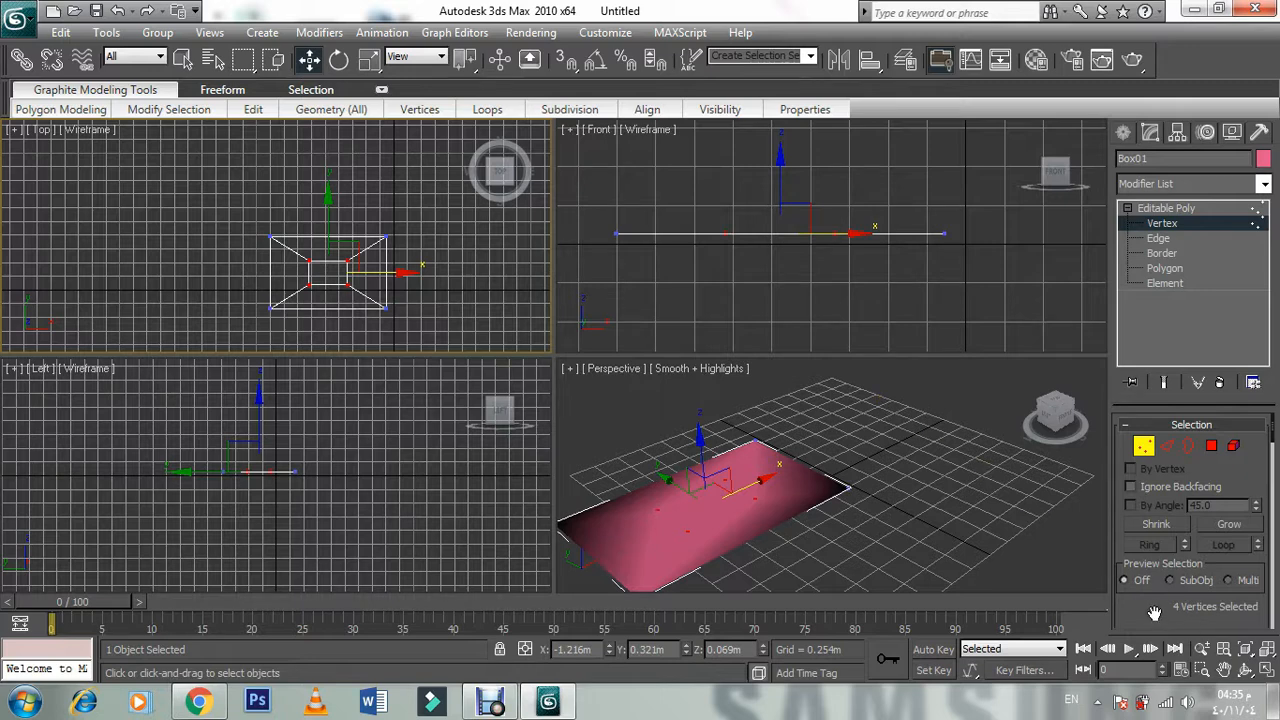
drag(1154, 612, 1134, 379)
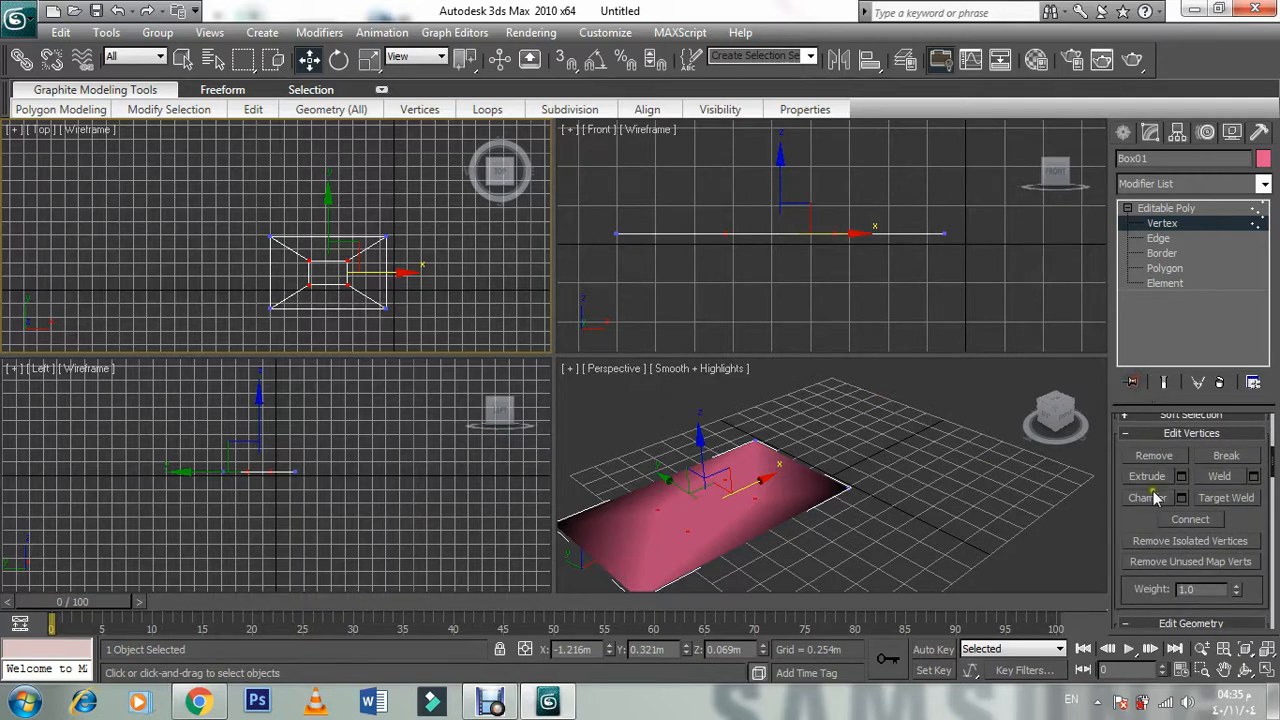
click(1149, 479)
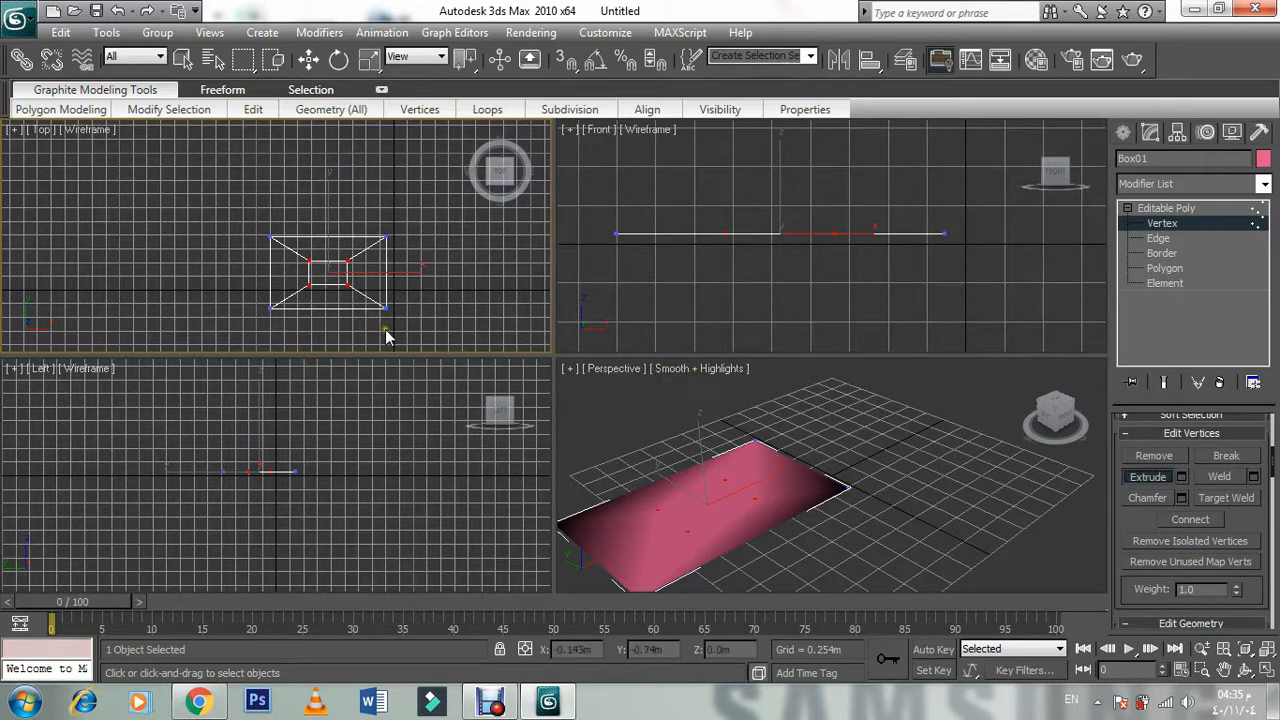
right_click(452, 297)
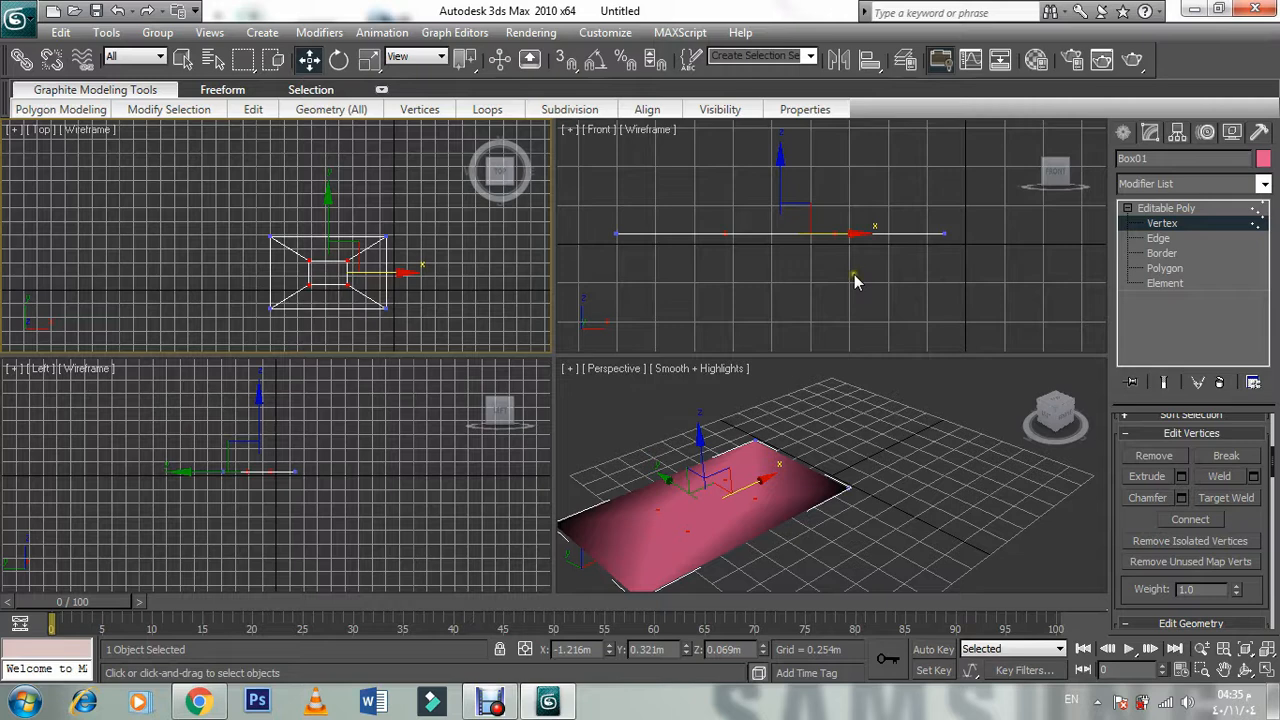
Step: Raise the four selected inner vertices about 0.88 m vertically in the Front view, then inspect the tapered shape in Perspective
middle_drag(855, 280, 898, 360)
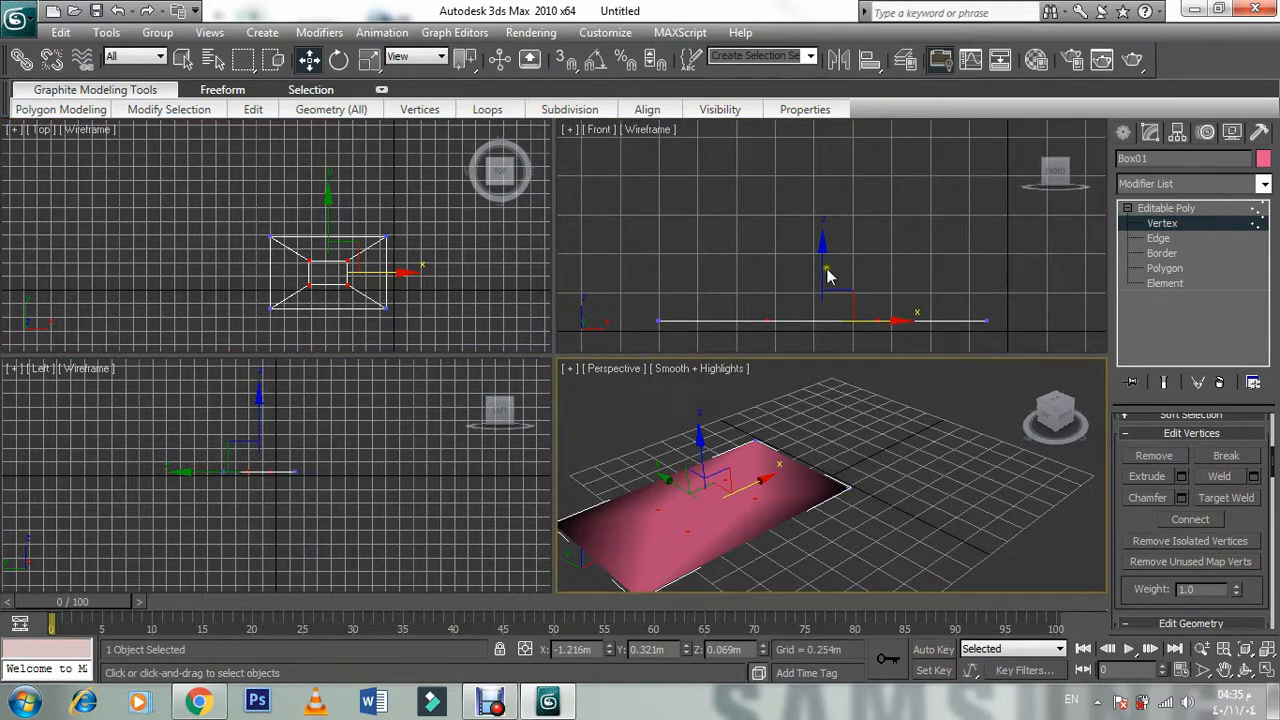
right_click(870, 295)
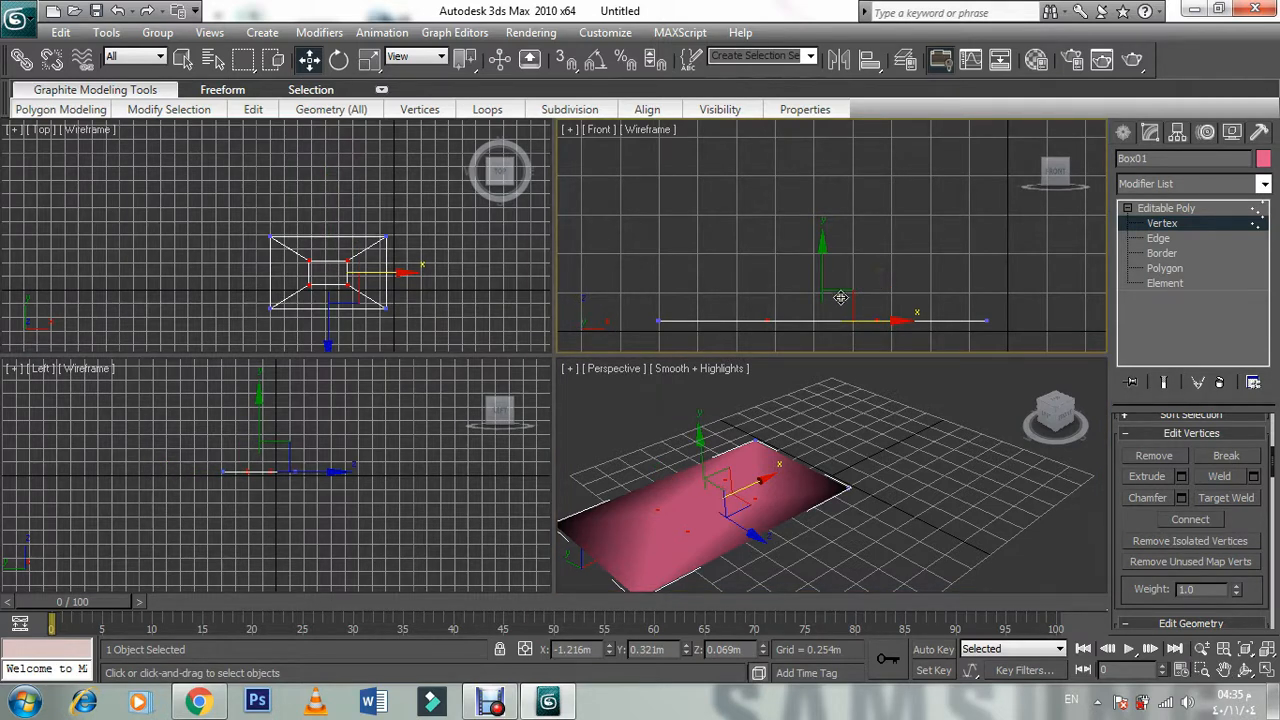
drag(818, 270, 828, 135)
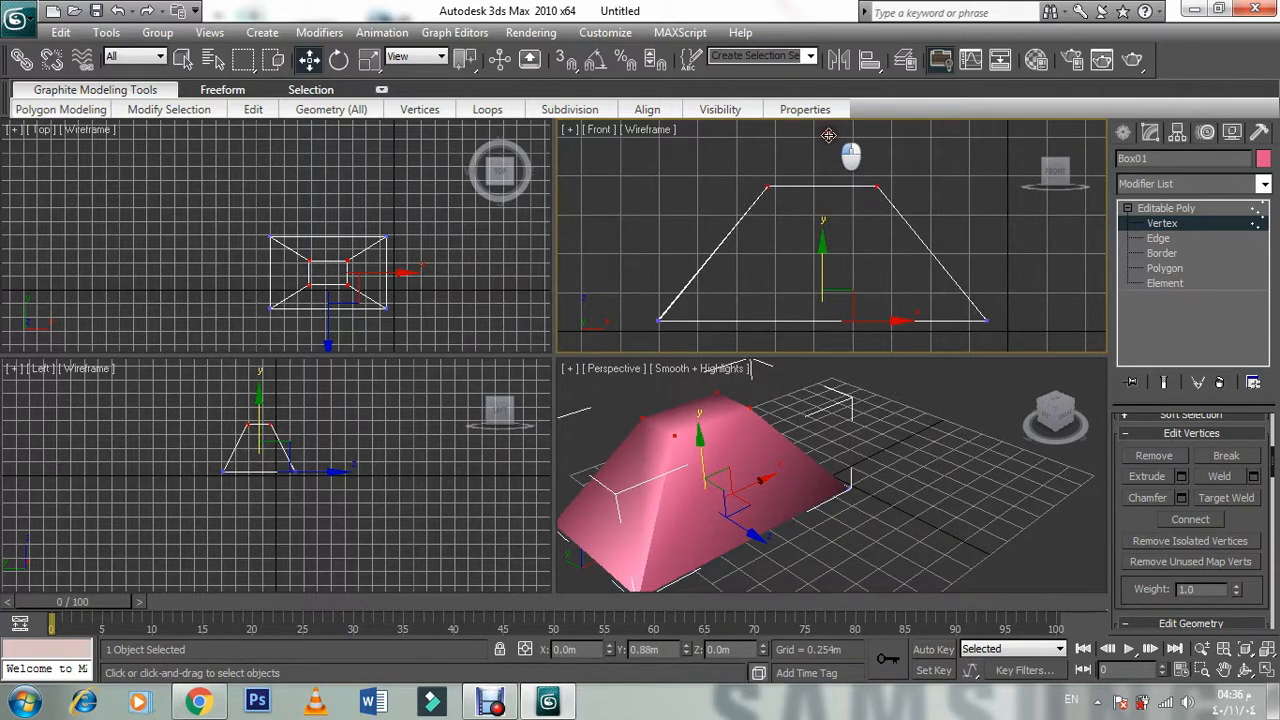
click(935, 455)
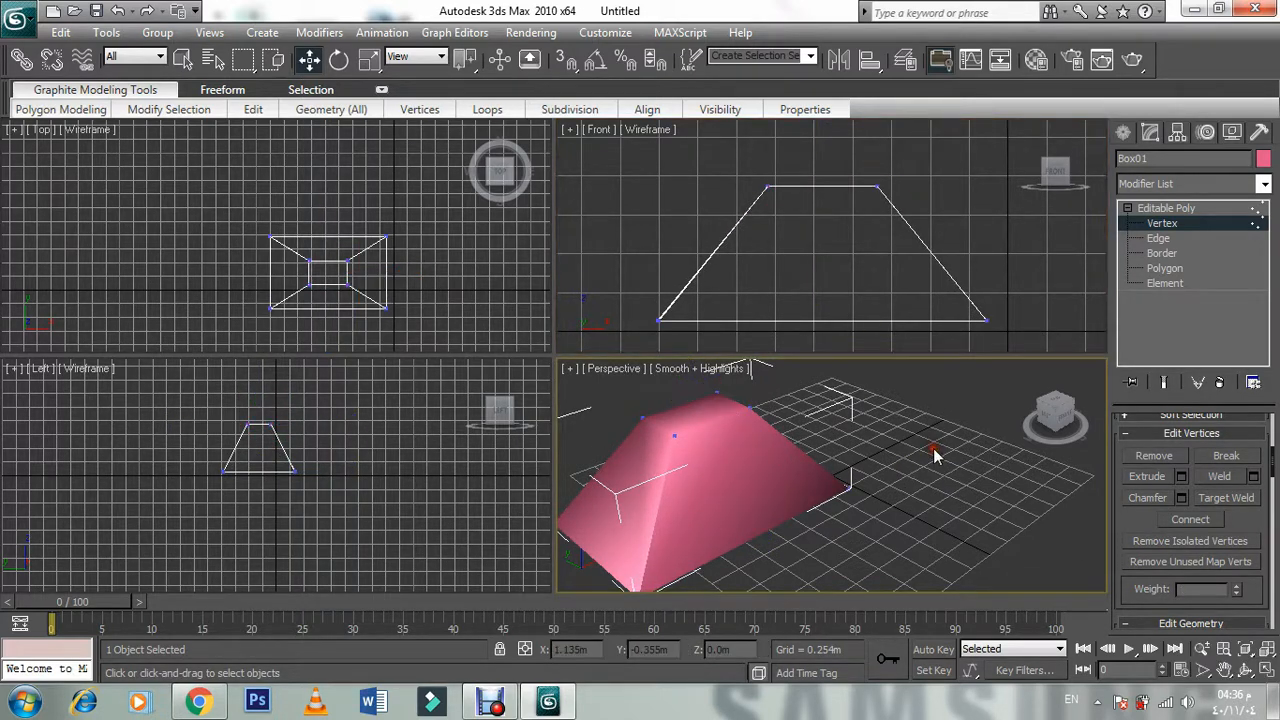
key(z)
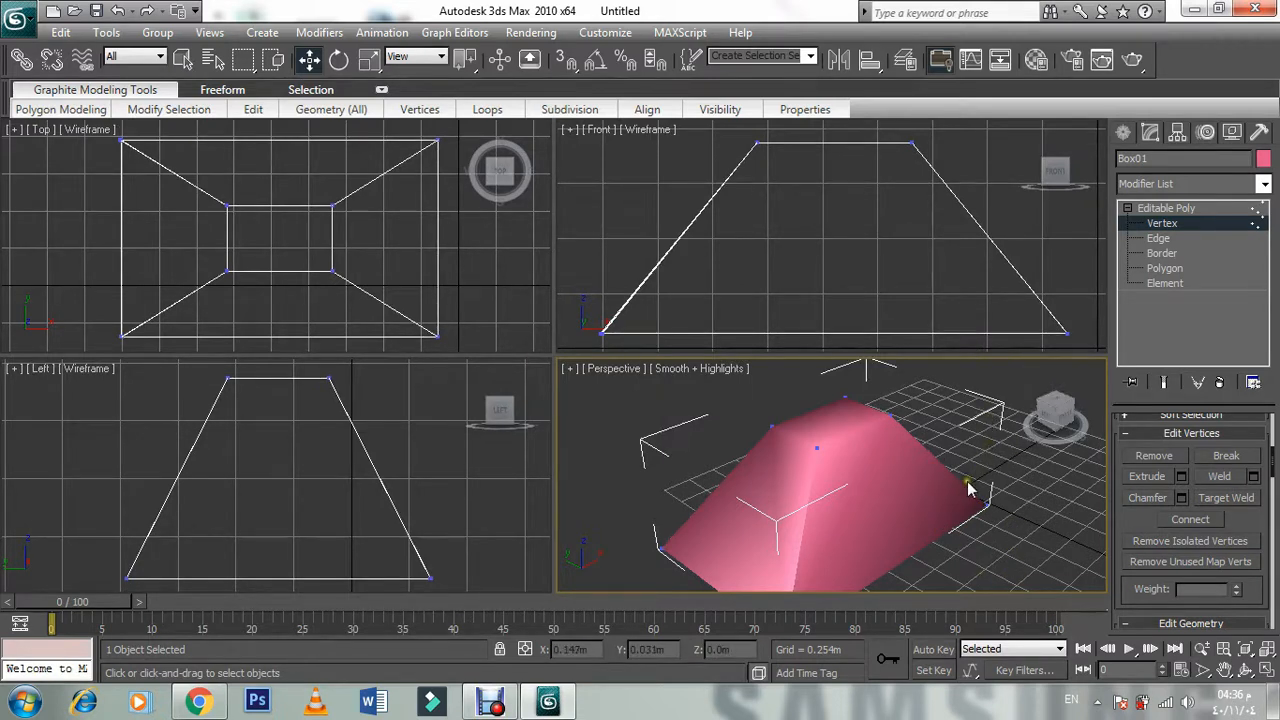
middle_drag(912, 520, 903, 479)
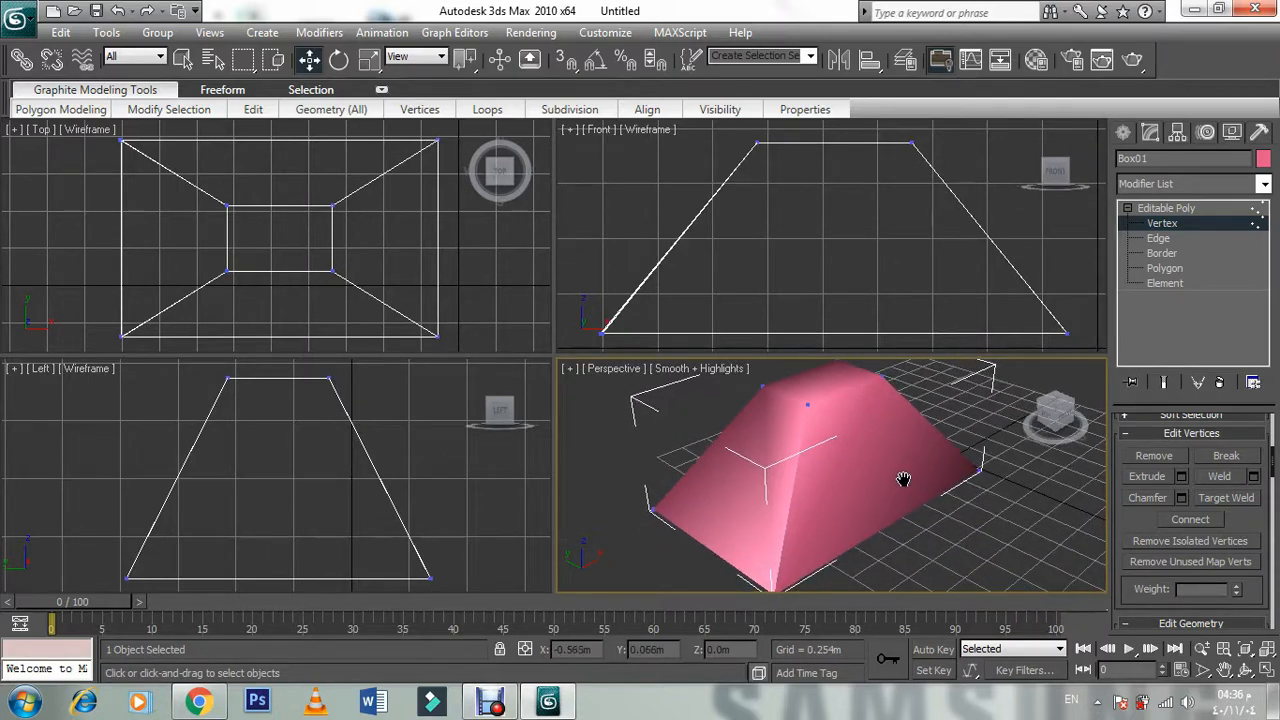